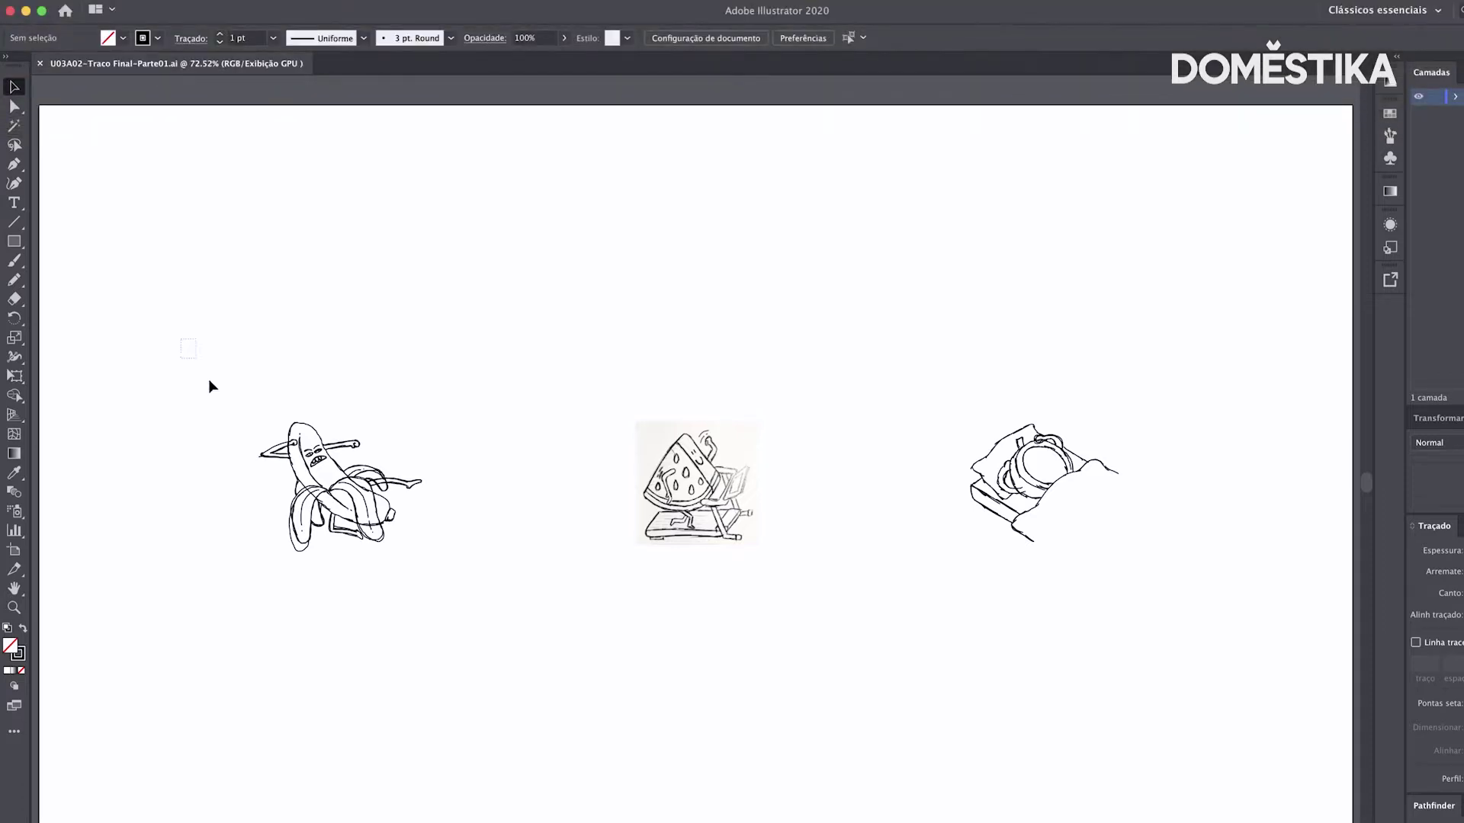
Step: Select all three sketches together and lower their opacity to about 20%
drag(485, 600, 468, 513)
click(530, 319)
drag(811, 614, 812, 614)
click(849, 384)
drag(445, 465, 1187, 655)
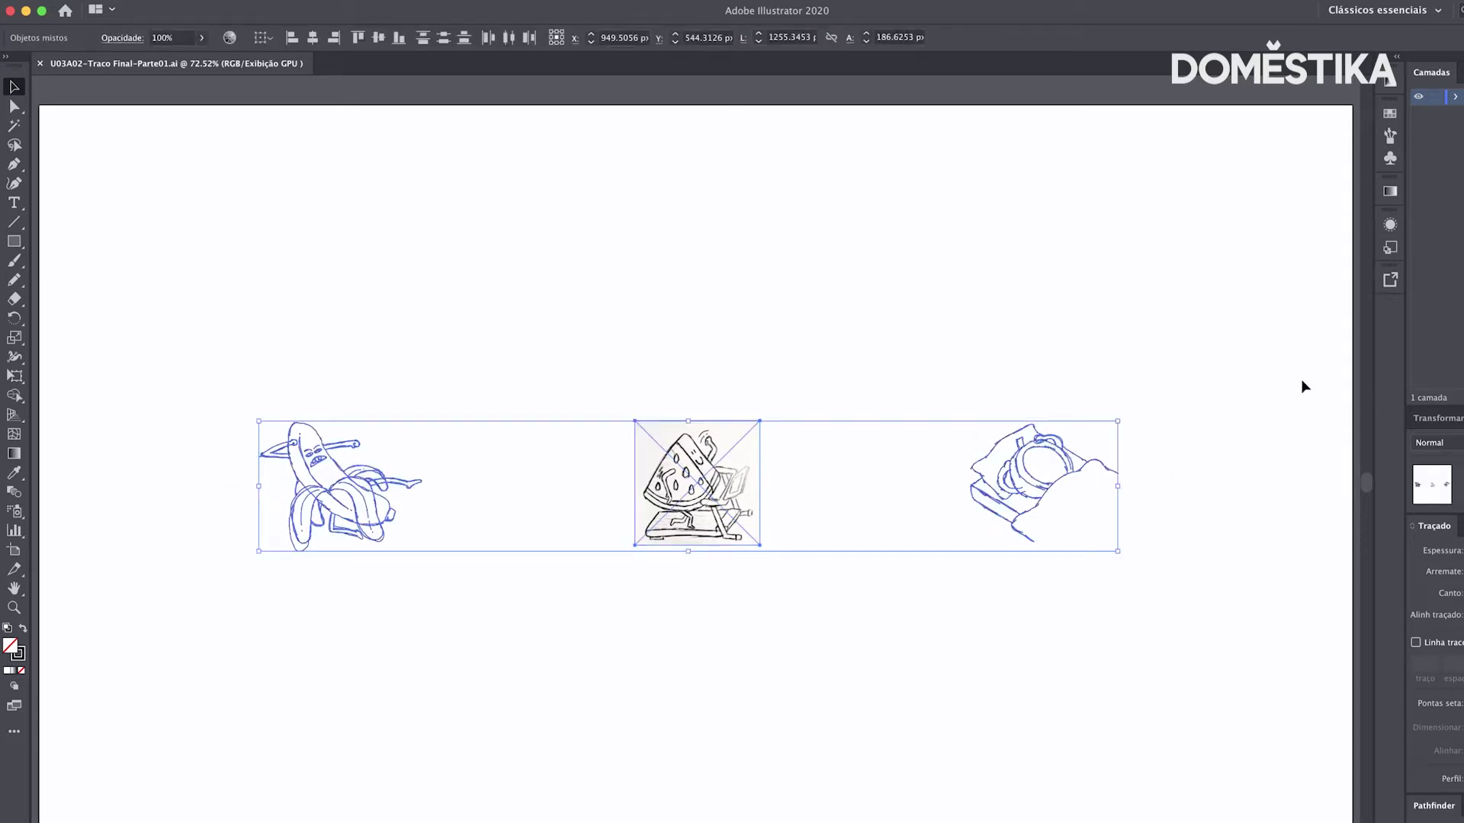
click(1442, 396)
drag(1354, 433, 1352, 432)
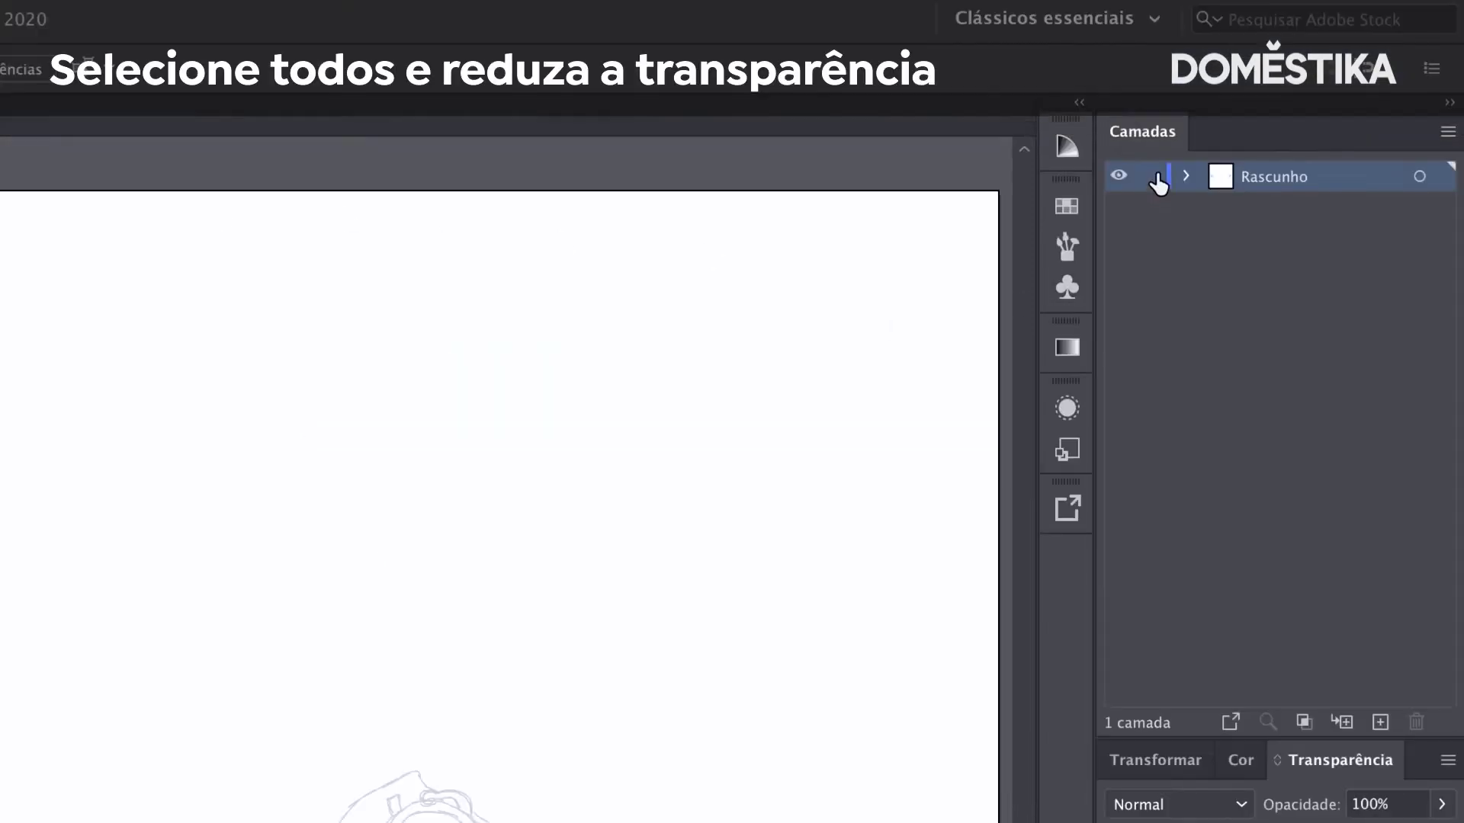
Step: Lock the Rascunho layer and add a new layer above it
click(1148, 177)
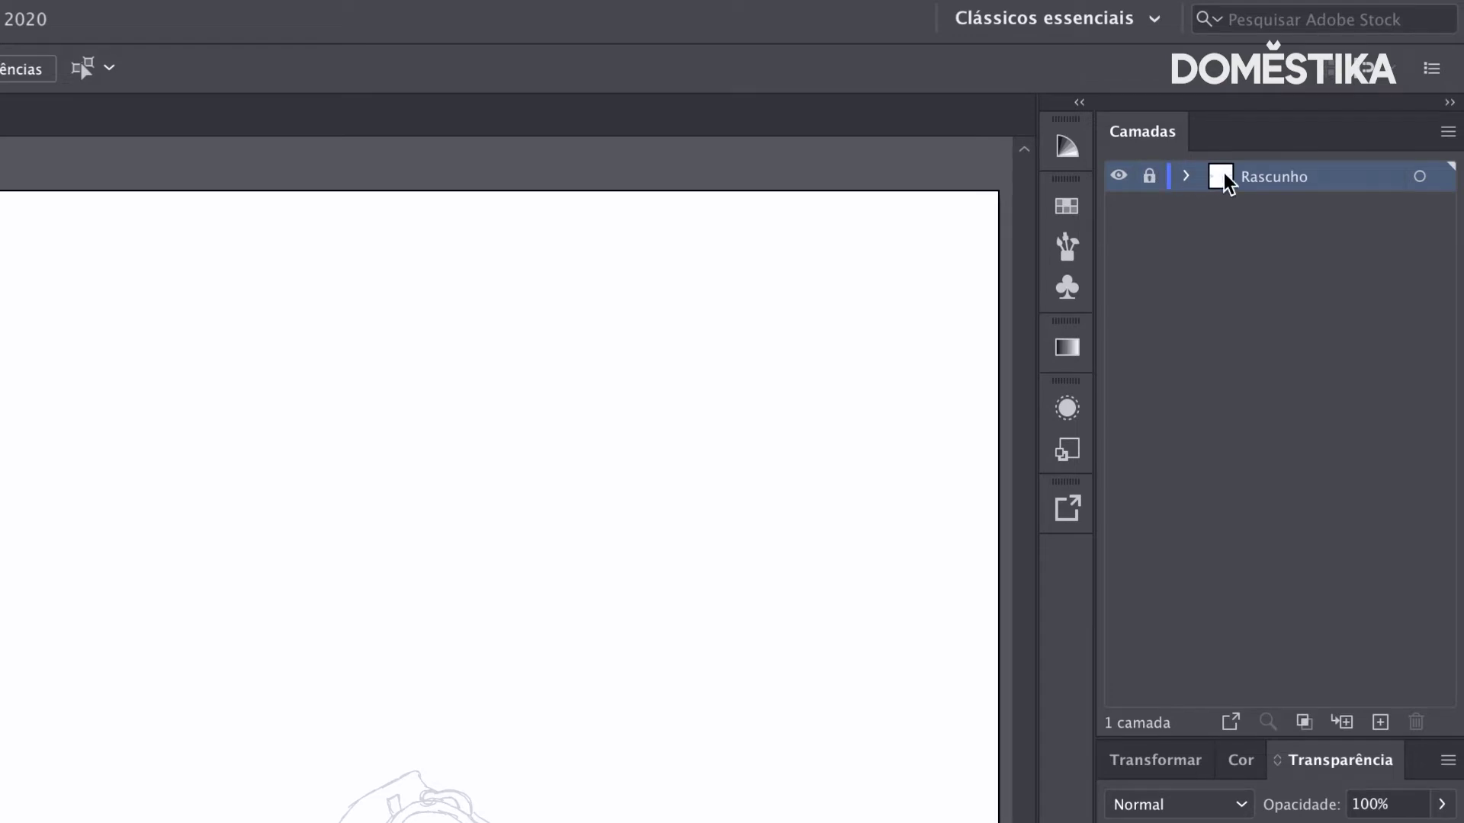
click(1380, 722)
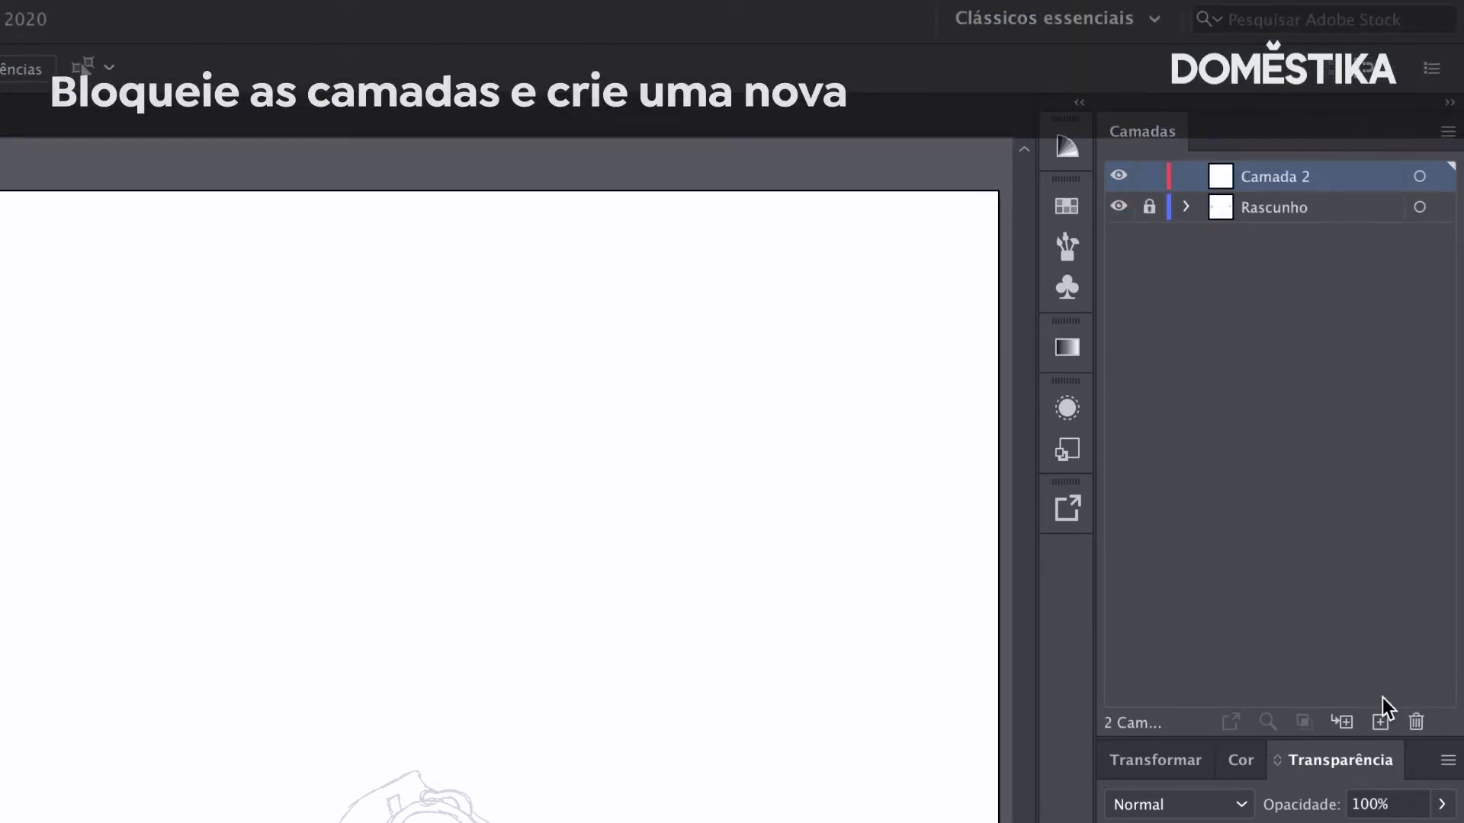
double_click(1265, 177)
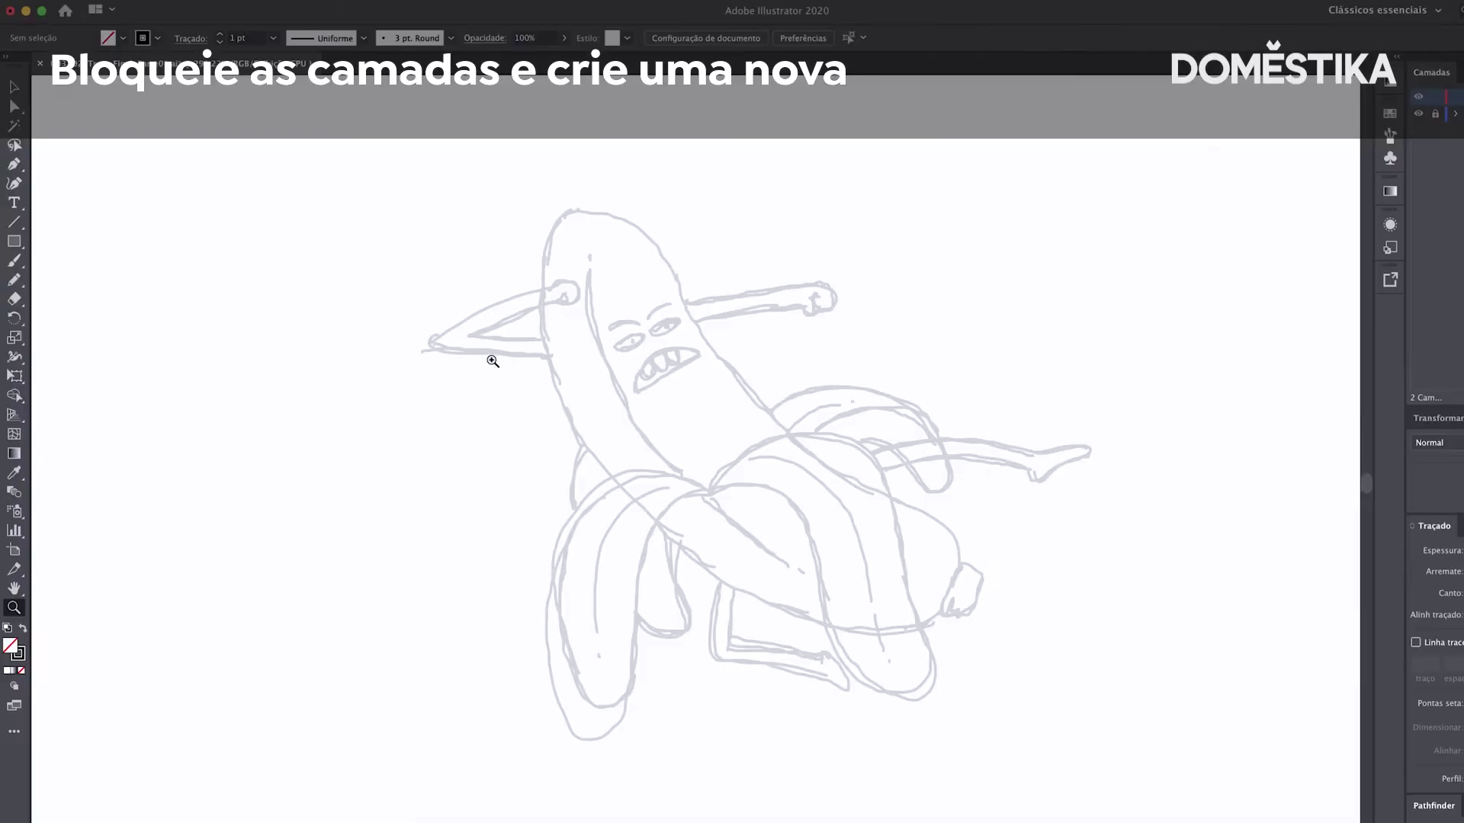
Step: Set the Pencil tool's Fidelity slider to the centre between Preciso and Suavizar
click(13, 282)
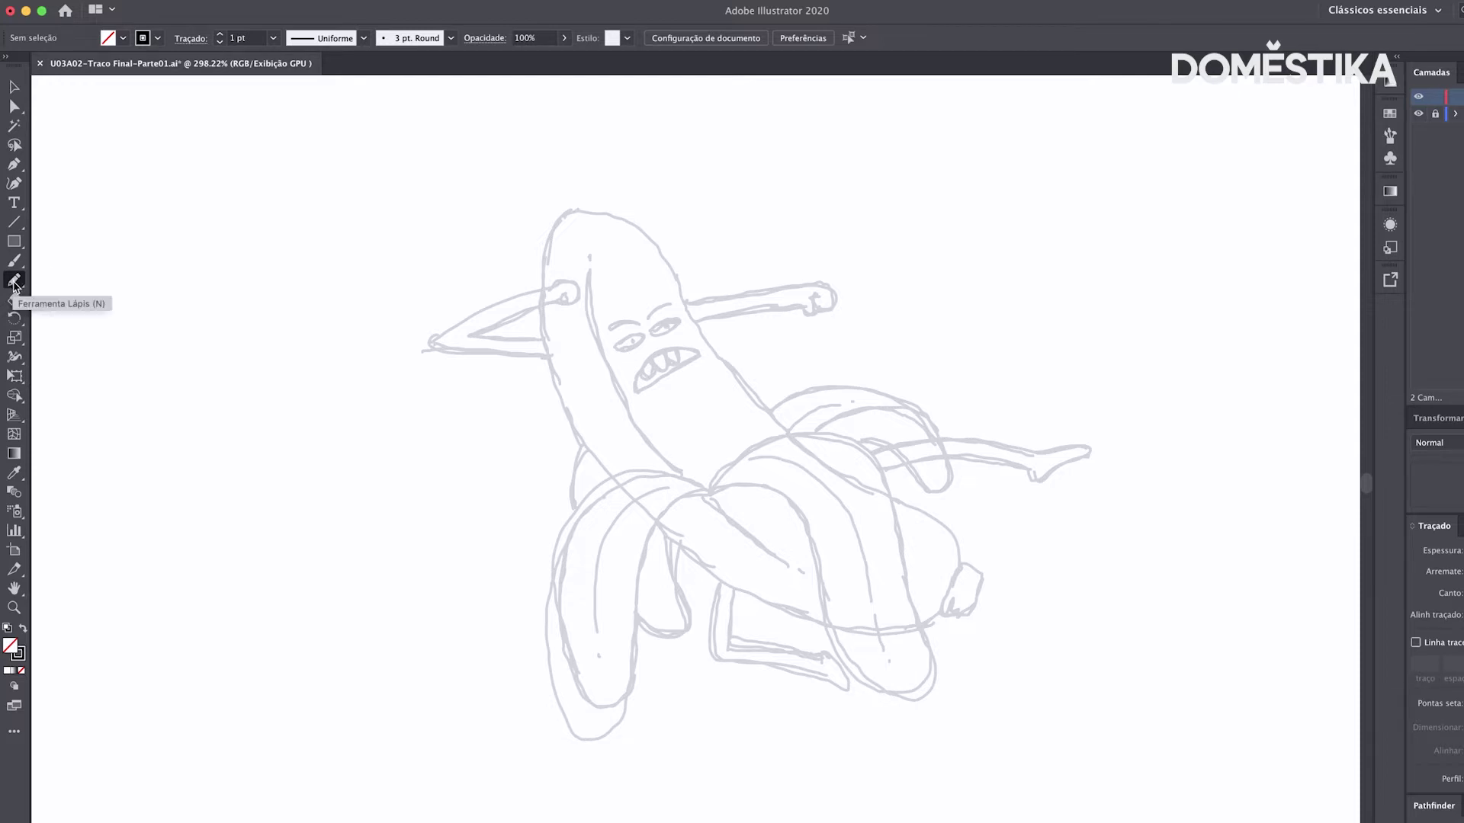
double_click(15, 284)
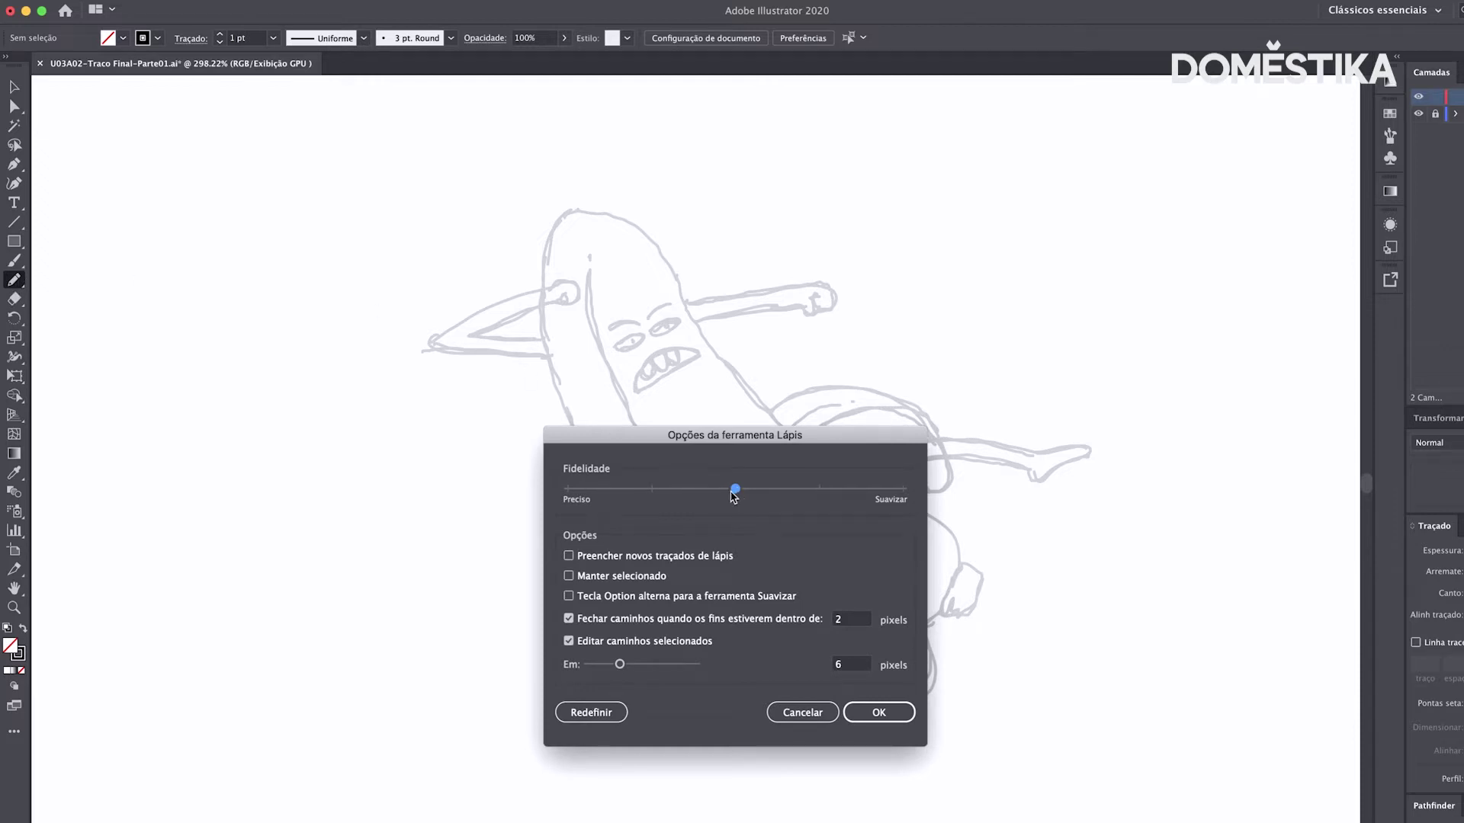
click(566, 490)
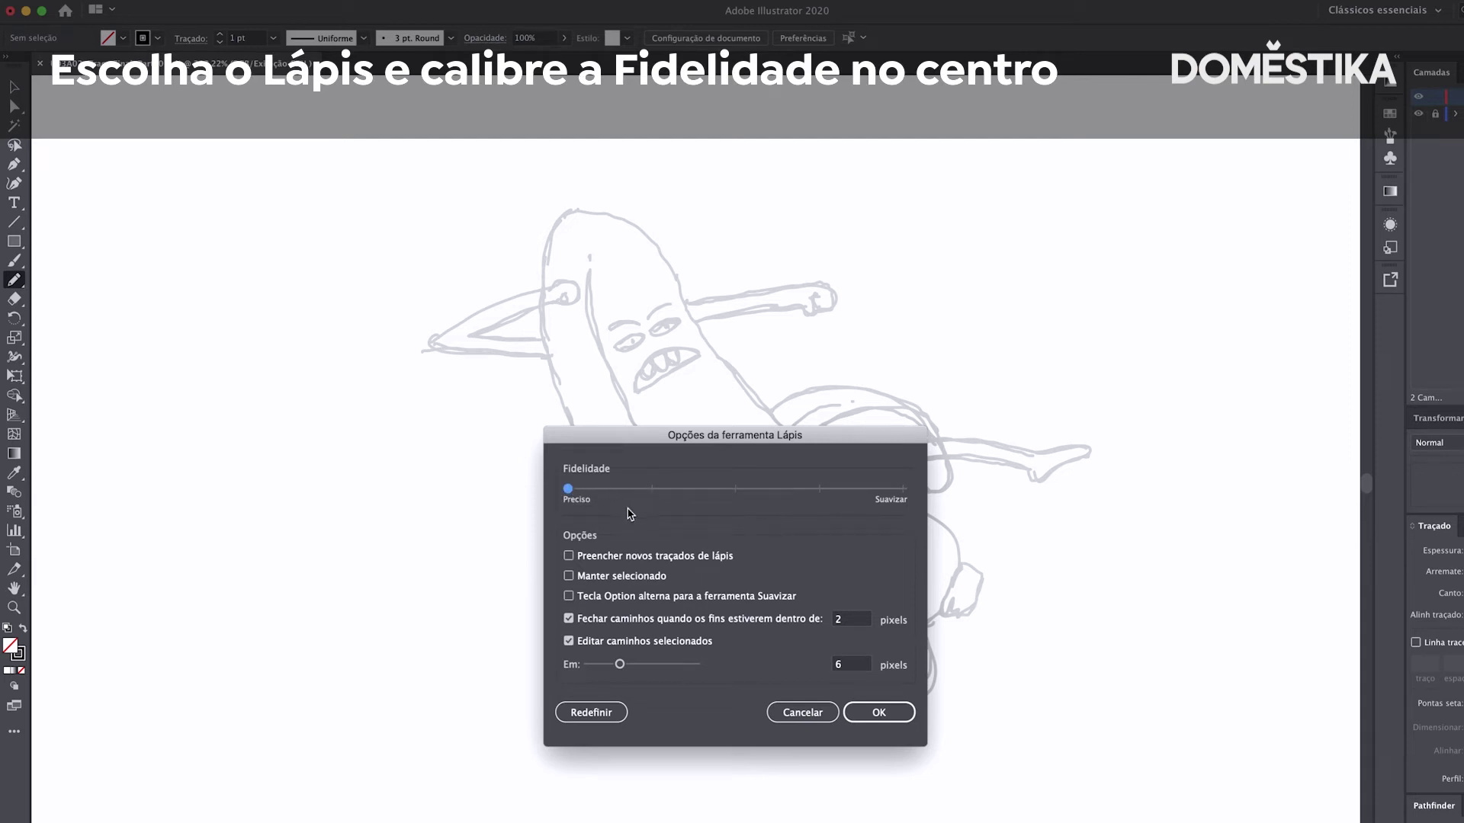
click(651, 492)
click(734, 492)
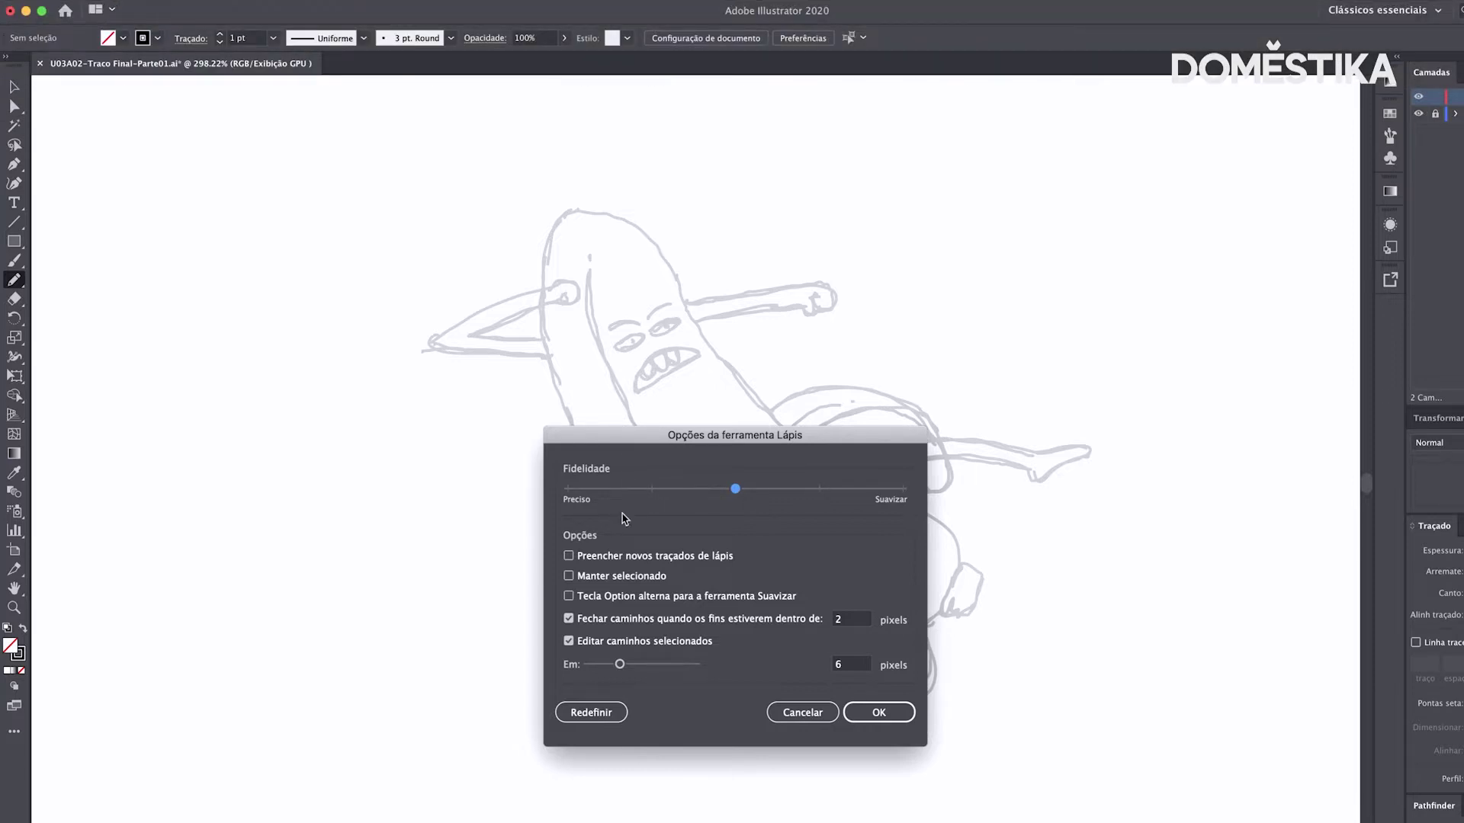
click(882, 711)
Step: Trace the banana's left arm outline with the pencil and check its anchor points
click(882, 712)
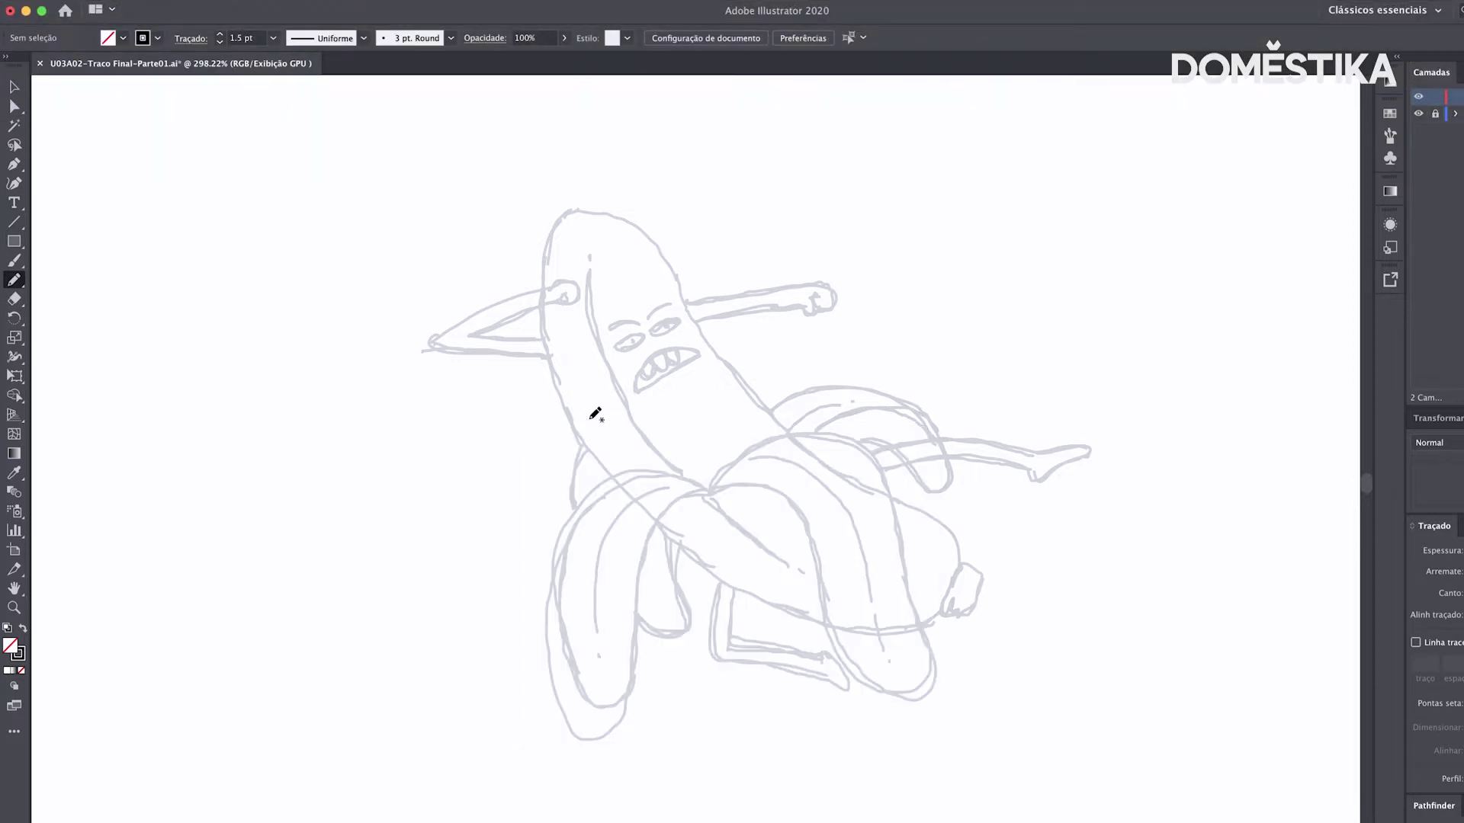
mouse_move(543, 338)
mouse_down()
mouse_move(509, 338)
mouse_move(565, 298)
mouse_move(516, 297)
mouse_up()
mouse_move(440, 336)
mouse_down()
mouse_move(549, 356)
mouse_move(610, 479)
mouse_up()
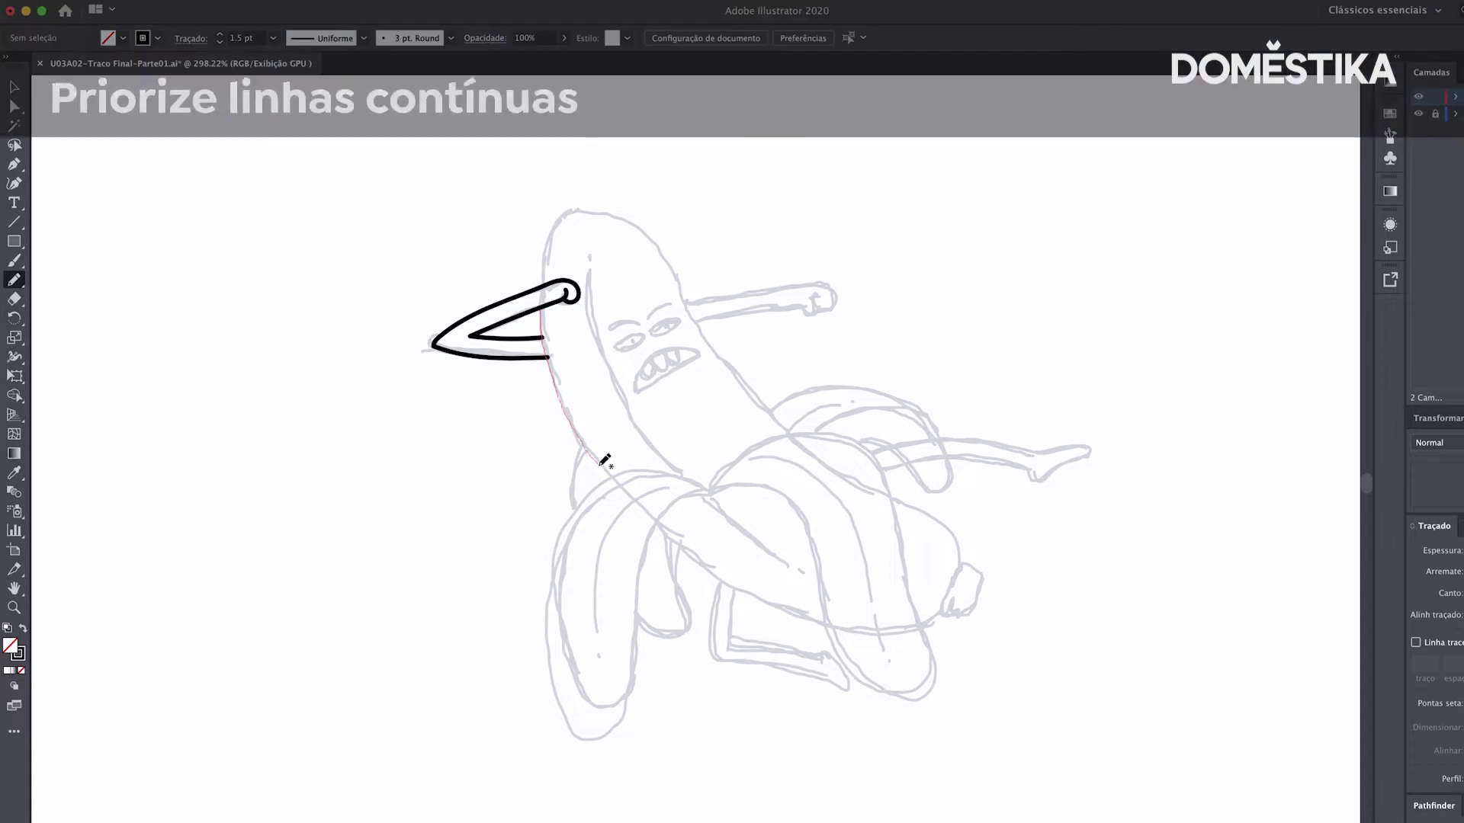
key(a)
click(554, 387)
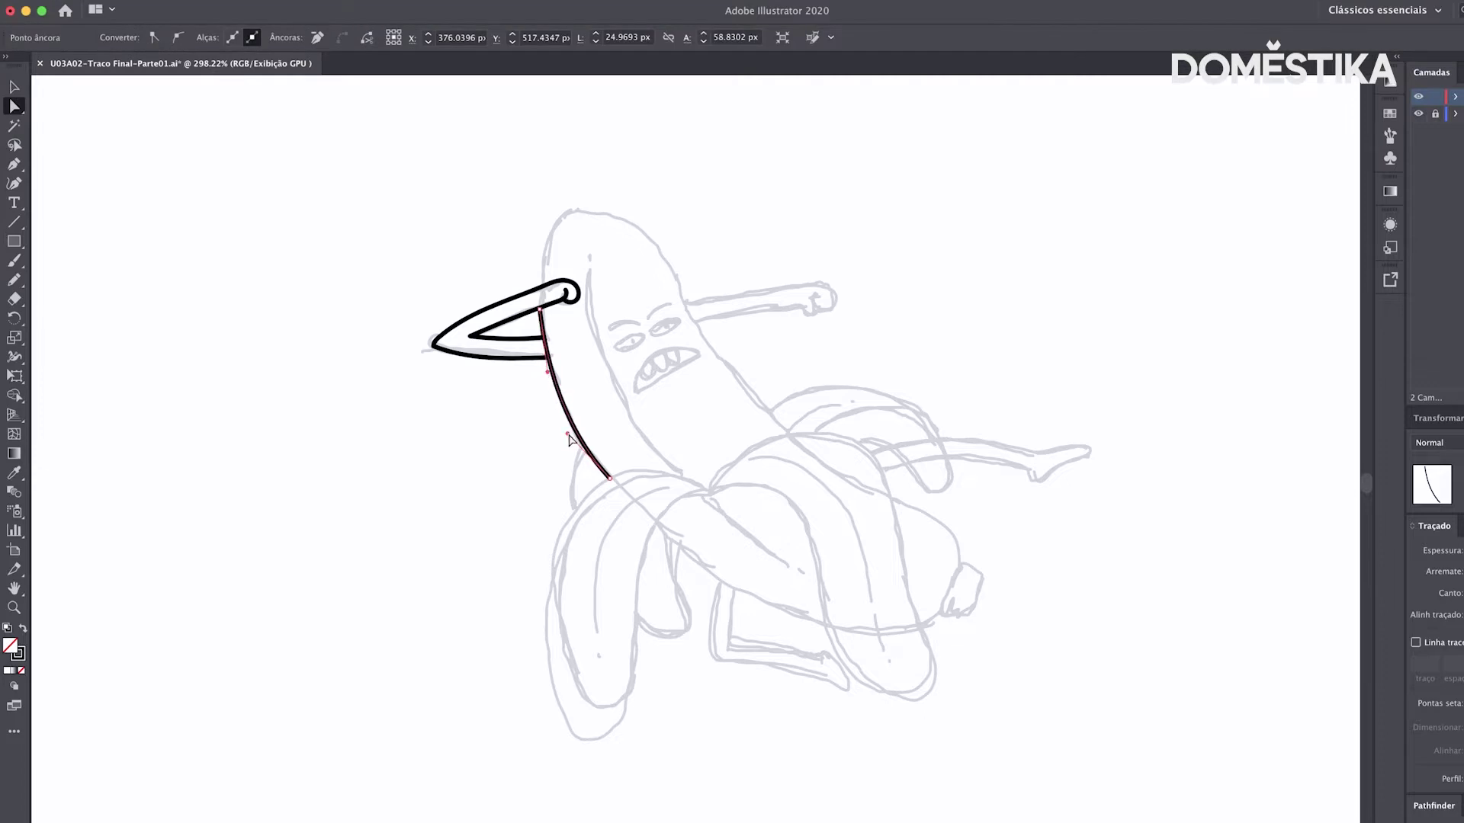
click(522, 421)
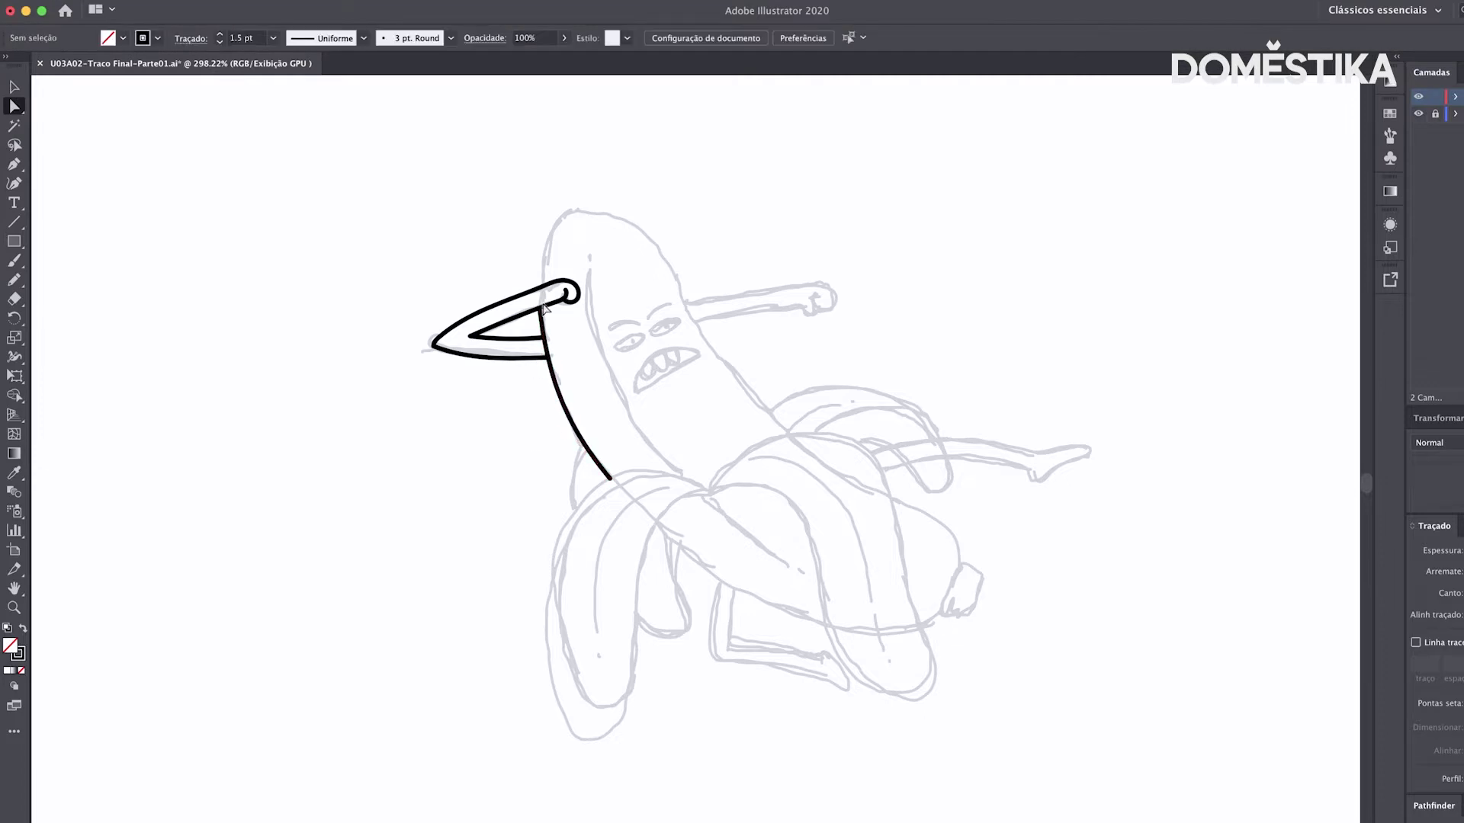
Step: Trace the top of the banana's head, its right arm and the left peel outline
key(n)
mouse_move(541, 281)
mouse_down()
mouse_move(683, 272)
mouse_move(787, 435)
mouse_up()
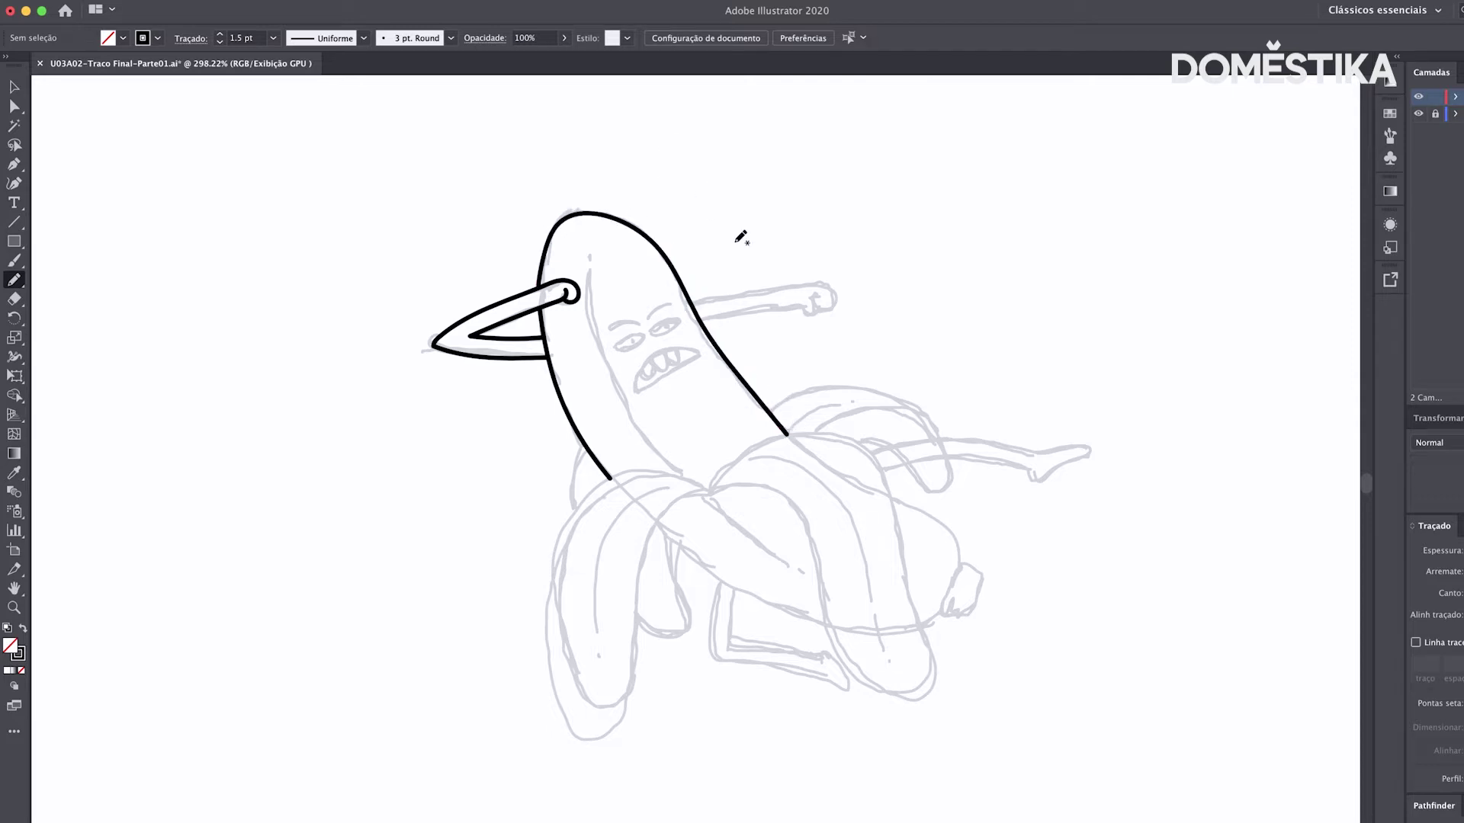
mouse_move(695, 301)
mouse_down()
mouse_move(844, 294)
mouse_move(696, 311)
mouse_up()
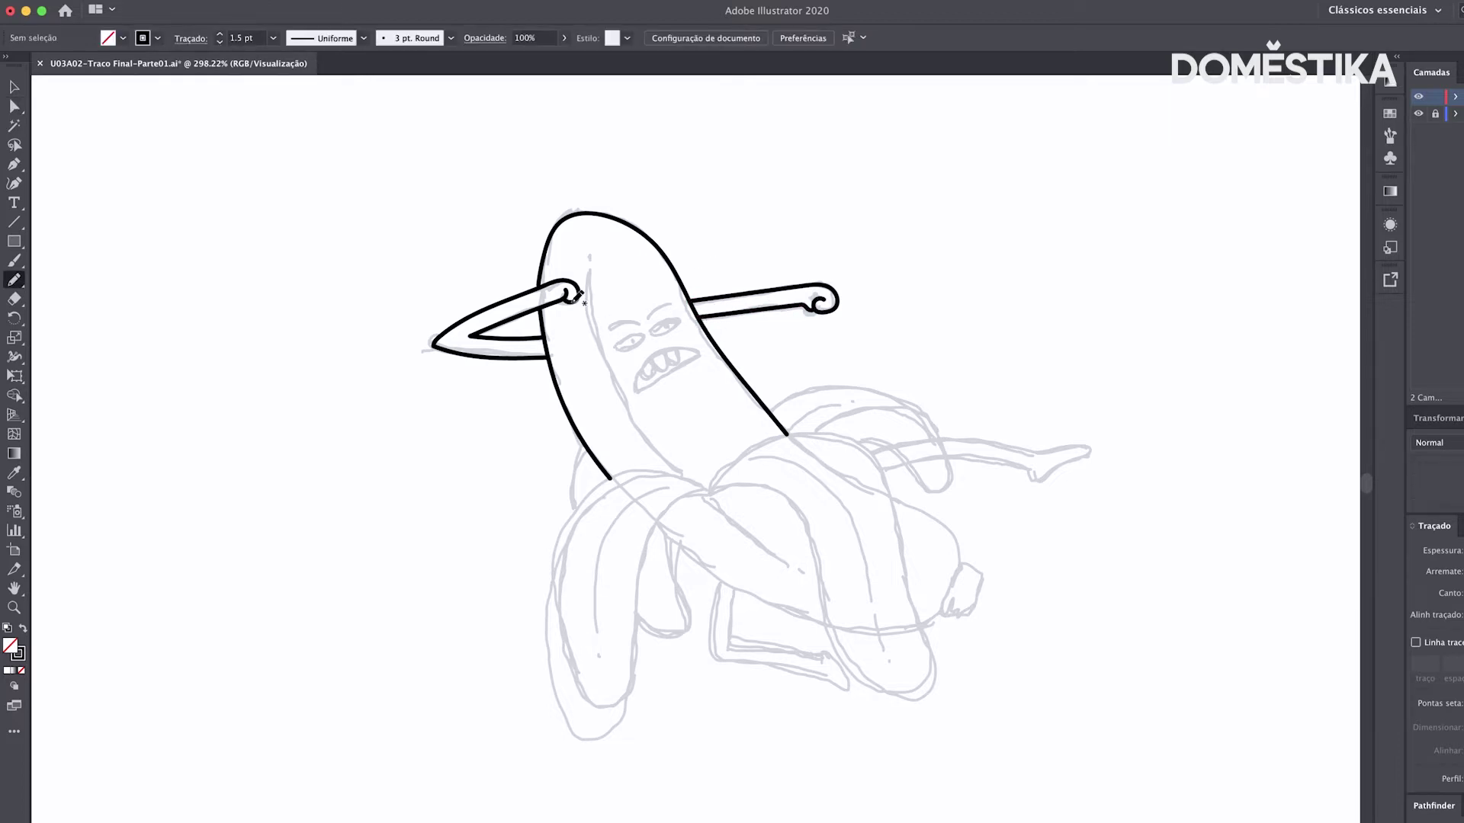
mouse_move(700, 480)
mouse_down()
mouse_move(639, 635)
mouse_move(641, 593)
mouse_up()
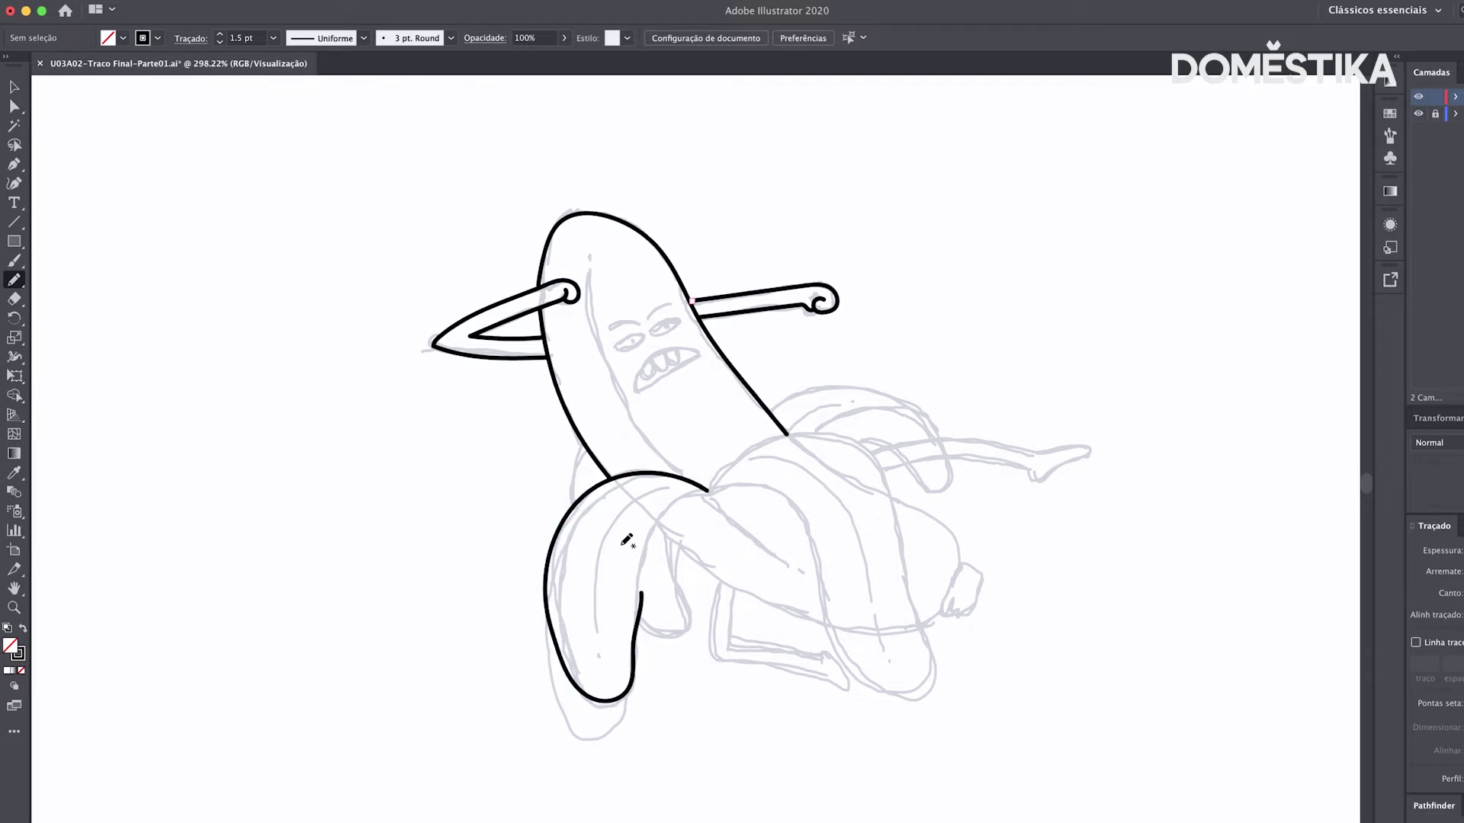
key(a)
Step: Extend and close the open left peel path using Pen tool points
click(633, 608)
drag(633, 608, 635, 606)
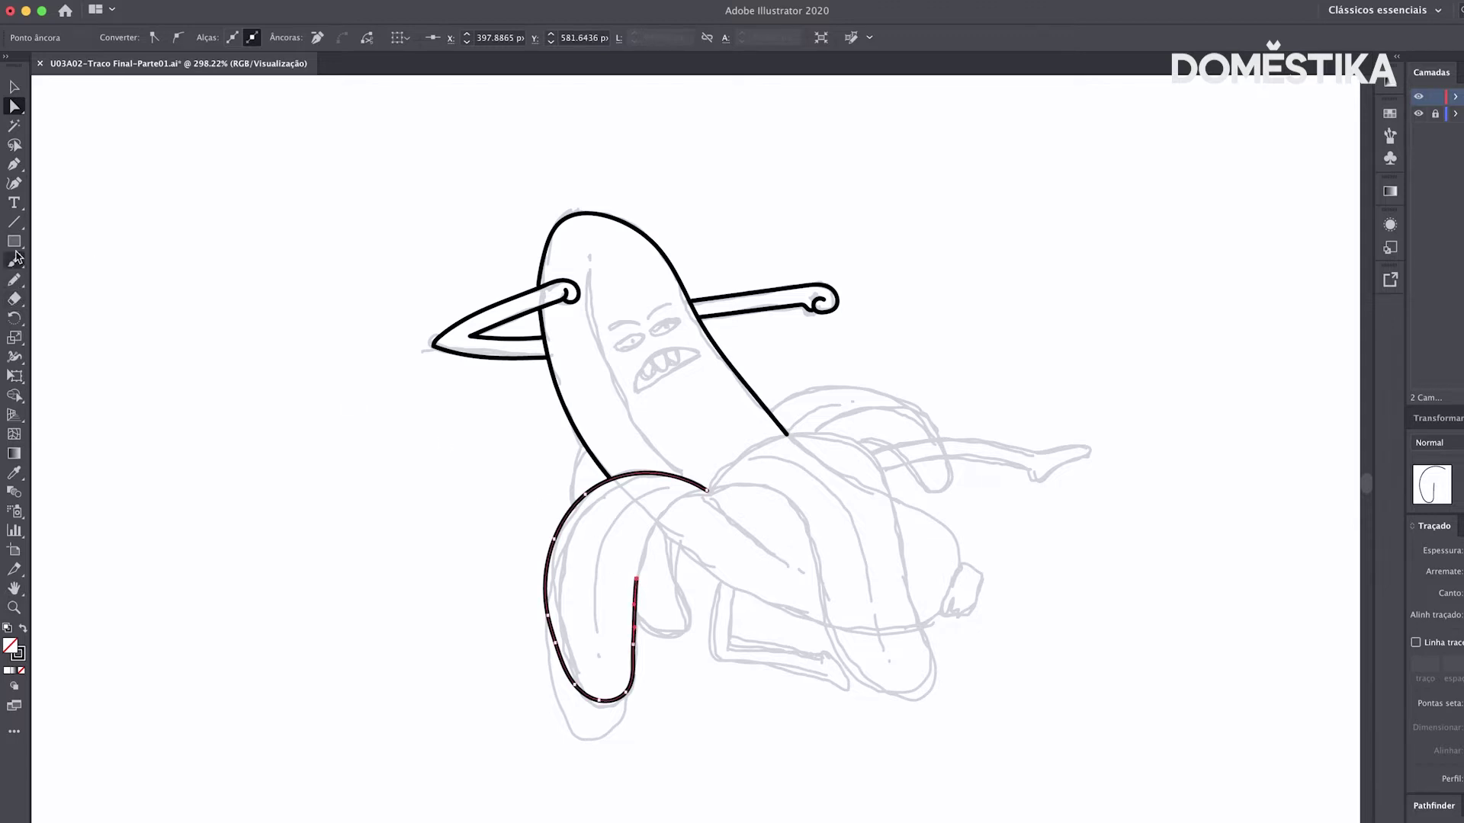
click(17, 163)
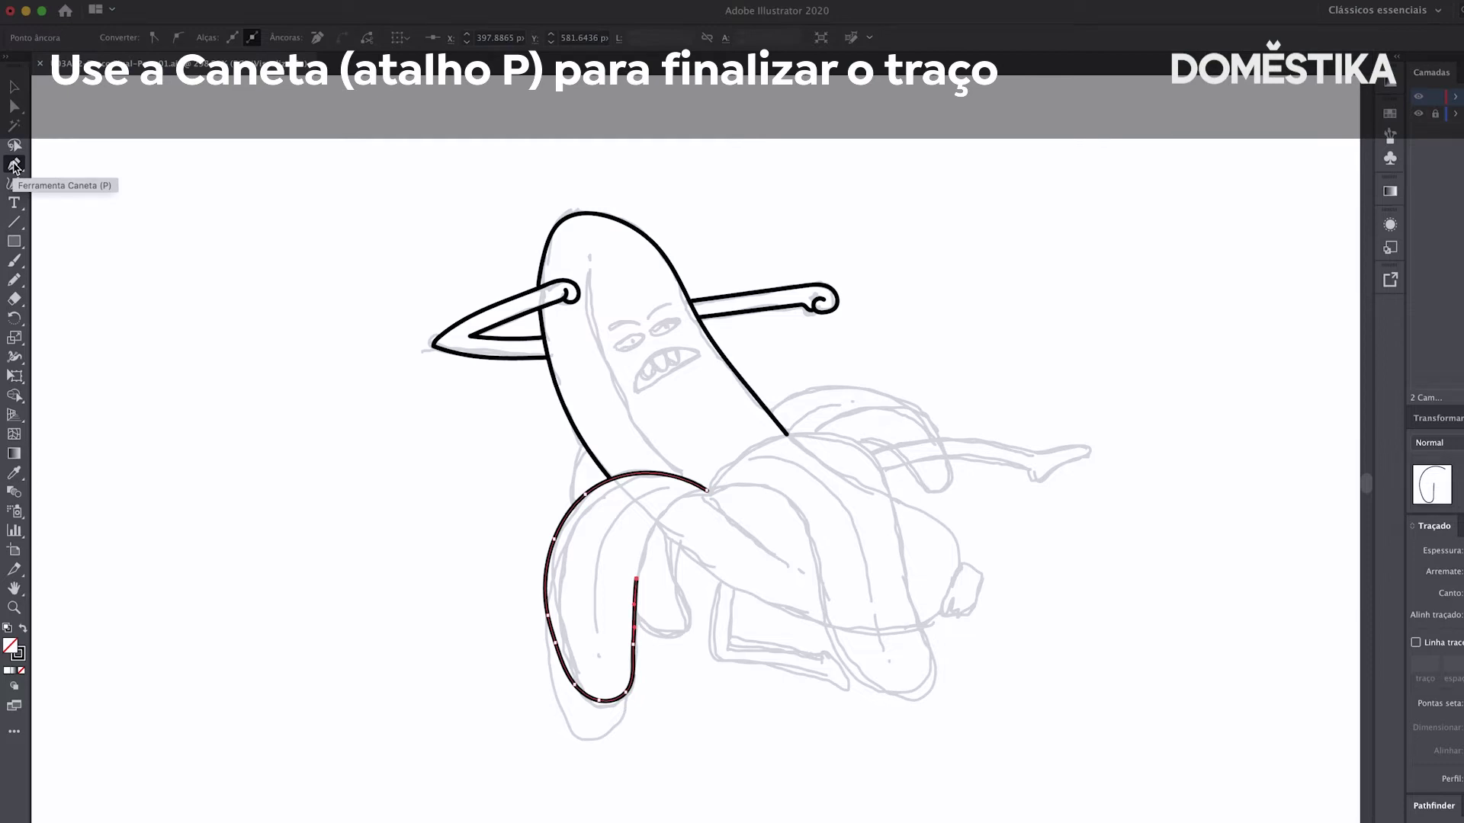
click(637, 581)
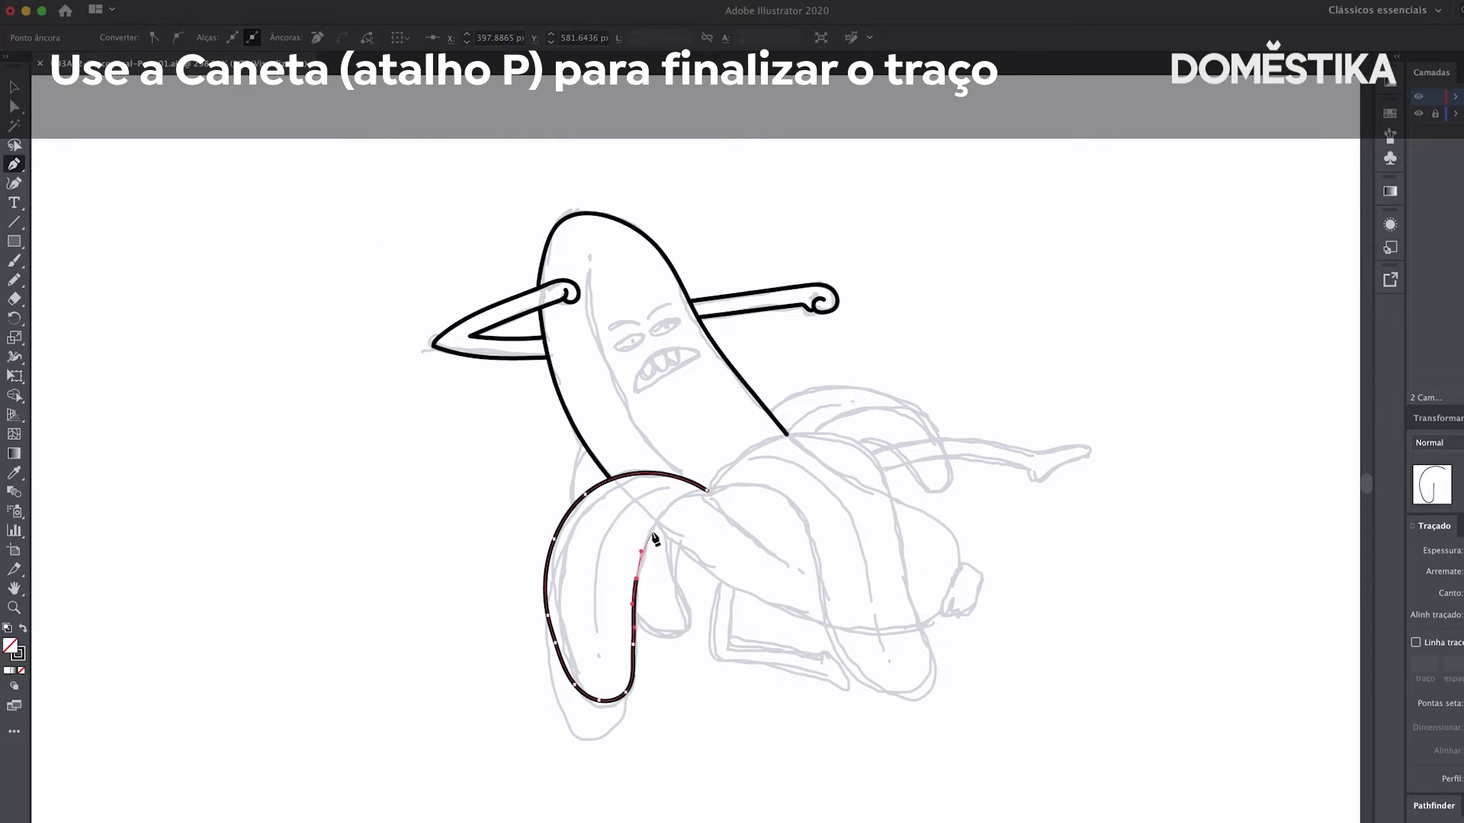
click(708, 492)
key(ctrl+shift+a)
key(n)
Step: Trace the front and right peel outlines plus the small lobe at the peel tip
mouse_move(709, 488)
mouse_down()
mouse_move(781, 436)
mouse_move(820, 564)
mouse_up()
key(p)
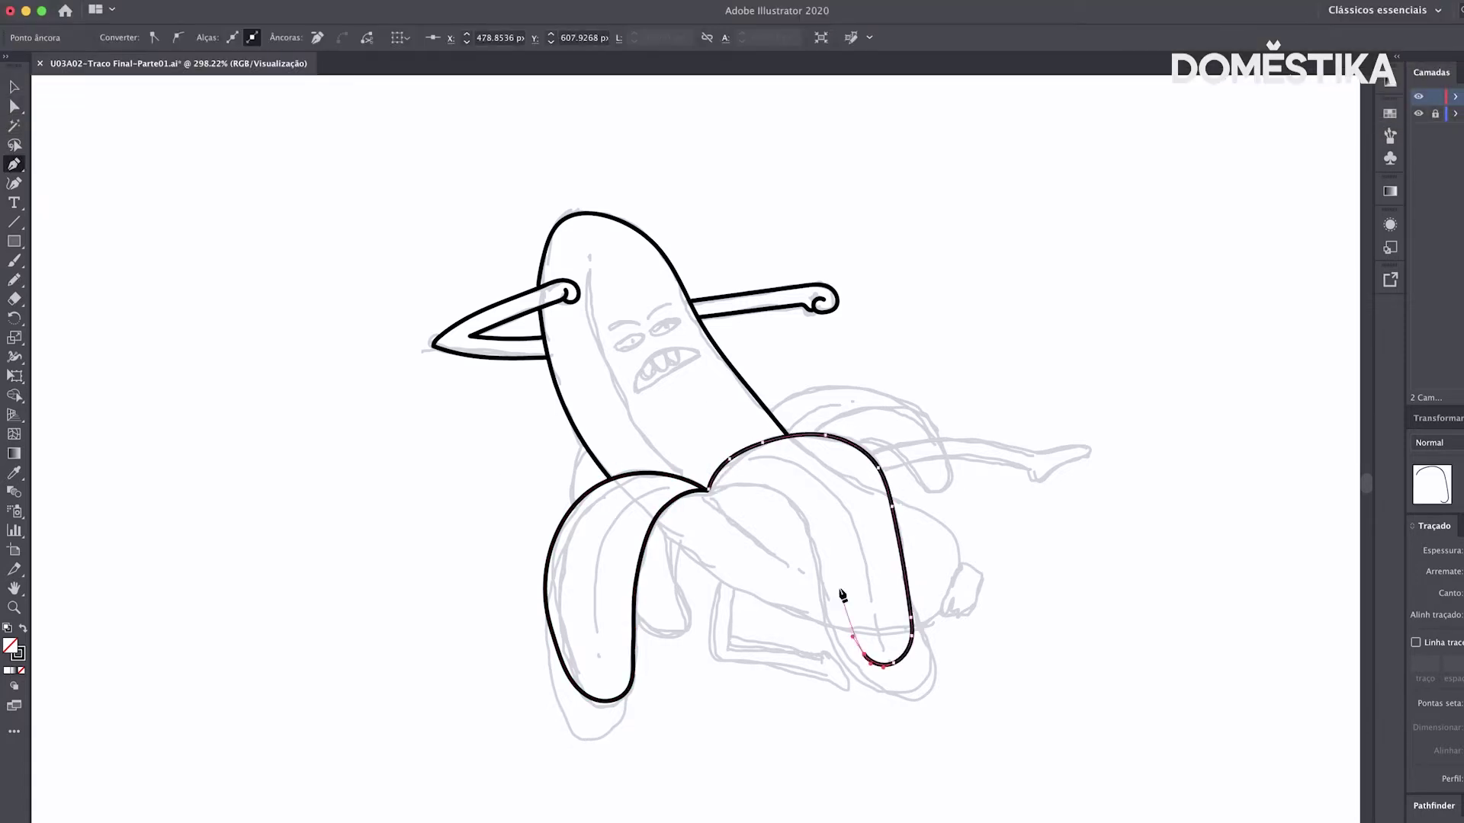
key(ctrl+shift+a)
key(n)
mouse_move(656, 511)
mouse_down()
mouse_move(854, 631)
mouse_move(917, 502)
mouse_up()
key(a)
key(n)
mouse_move(965, 561)
mouse_down()
mouse_move(987, 576)
mouse_move(949, 613)
mouse_up()
Step: Undo a redrawn right arm stroke and trace another peel outline
mouse_move(869, 448)
mouse_down()
mouse_move(1010, 443)
mouse_move(1052, 467)
mouse_move(873, 469)
mouse_up()
key(v)
key(ctrl+z)
key(n)
mouse_move(770, 412)
mouse_down()
mouse_move(915, 488)
mouse_move(855, 443)
mouse_move(922, 423)
mouse_up()
ctrl+click(944, 287)
Step: Trace the inner peel curves, inner body line, mouth, angry eyebrows and a leg
drag(583, 459, 584, 496)
drag(637, 610, 698, 540)
drag(705, 488, 583, 268)
mouse_move(648, 362)
mouse_down()
mouse_move(690, 356)
mouse_move(643, 337)
mouse_move(675, 318)
mouse_move(640, 315)
mouse_up()
ctrl+click(646, 366)
drag(646, 314, 671, 301)
drag(721, 573, 736, 591)
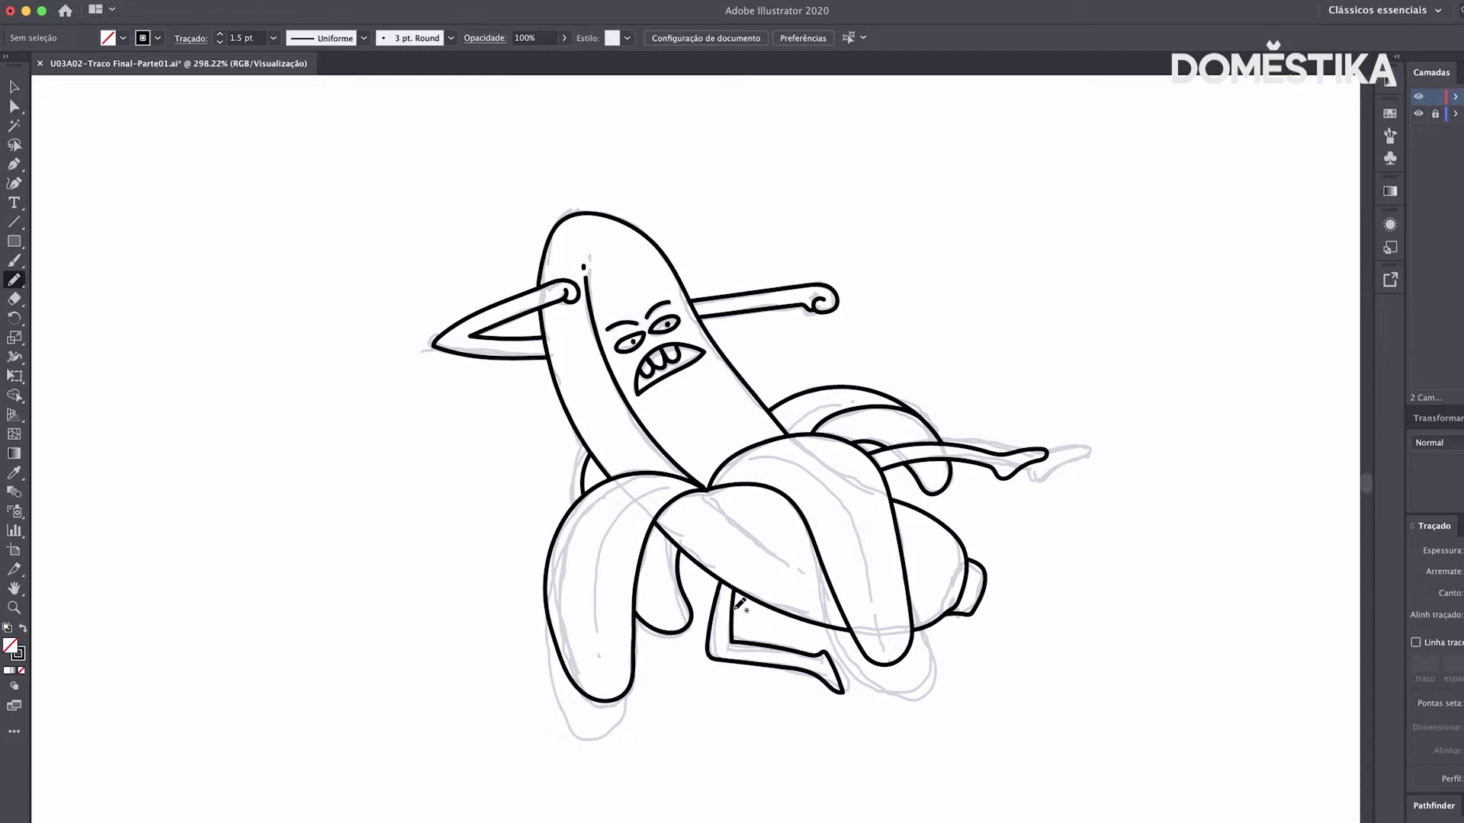
Step: Turn off the Rascunho layer's visibility, leaving only the black banana lines
key(a)
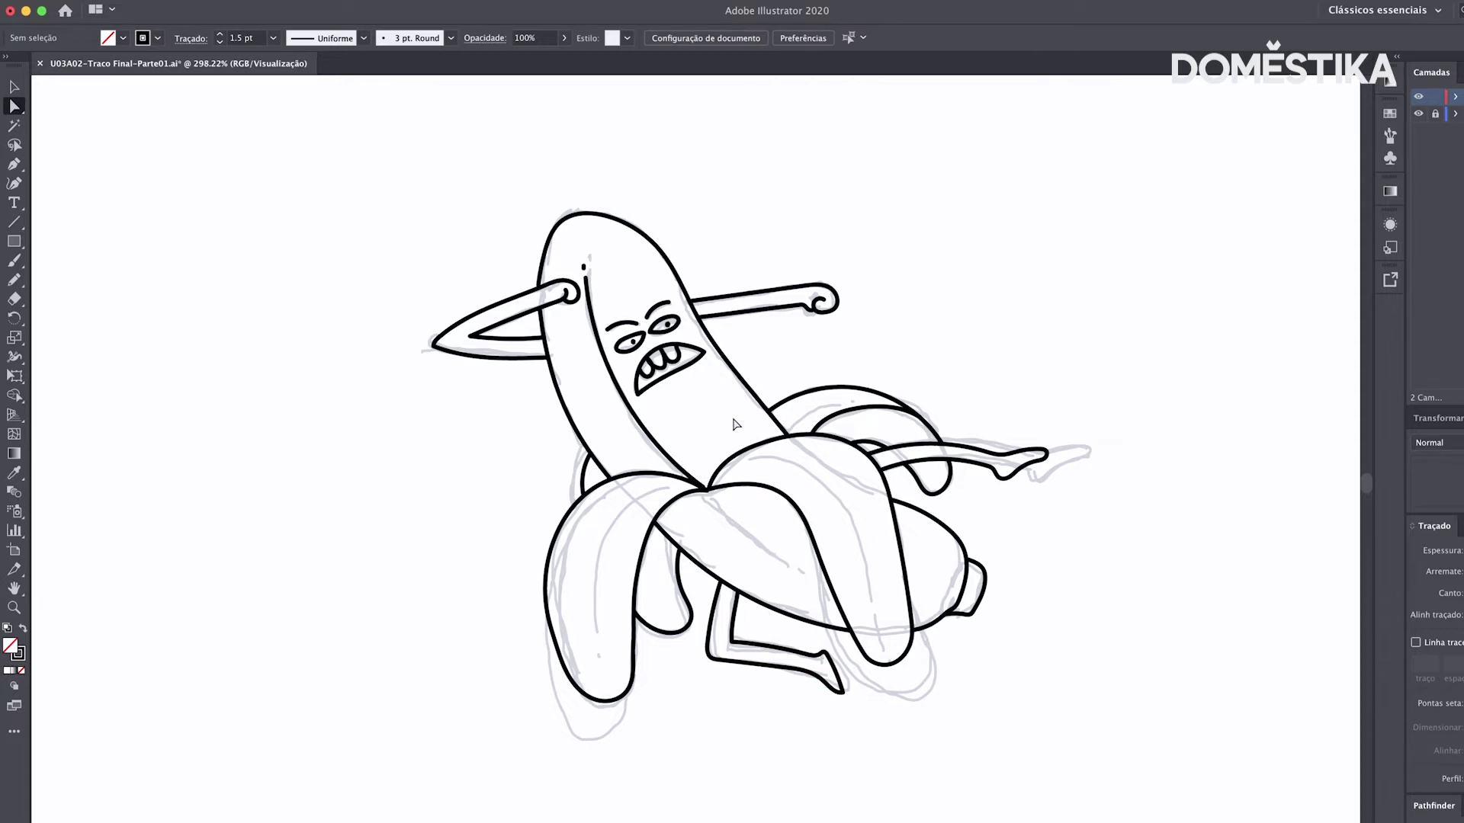
click(1419, 115)
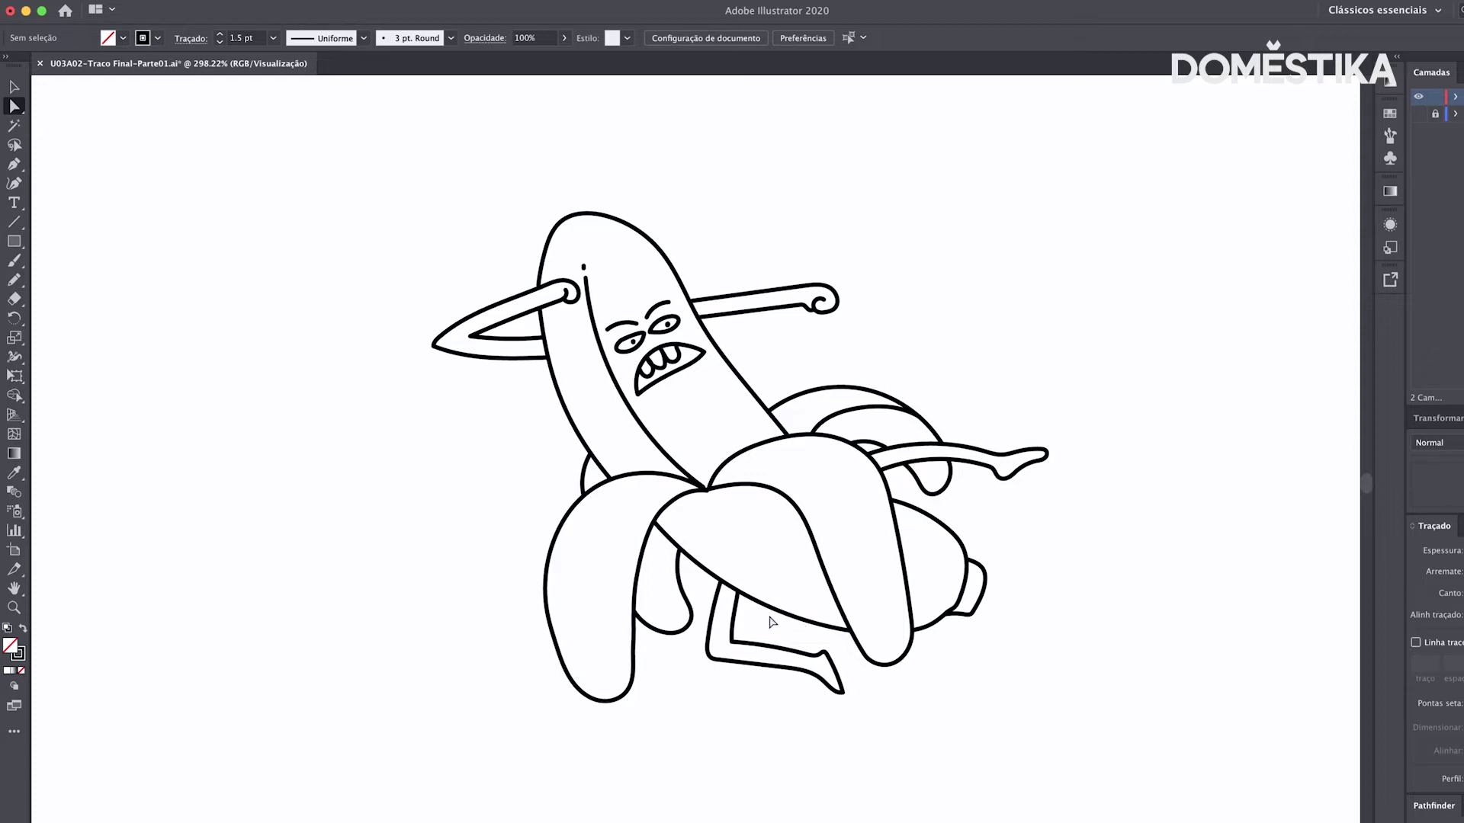
Step: Delete the bent leg and draw a new leg loop under the peel, checking its anchors
key(v)
click(743, 662)
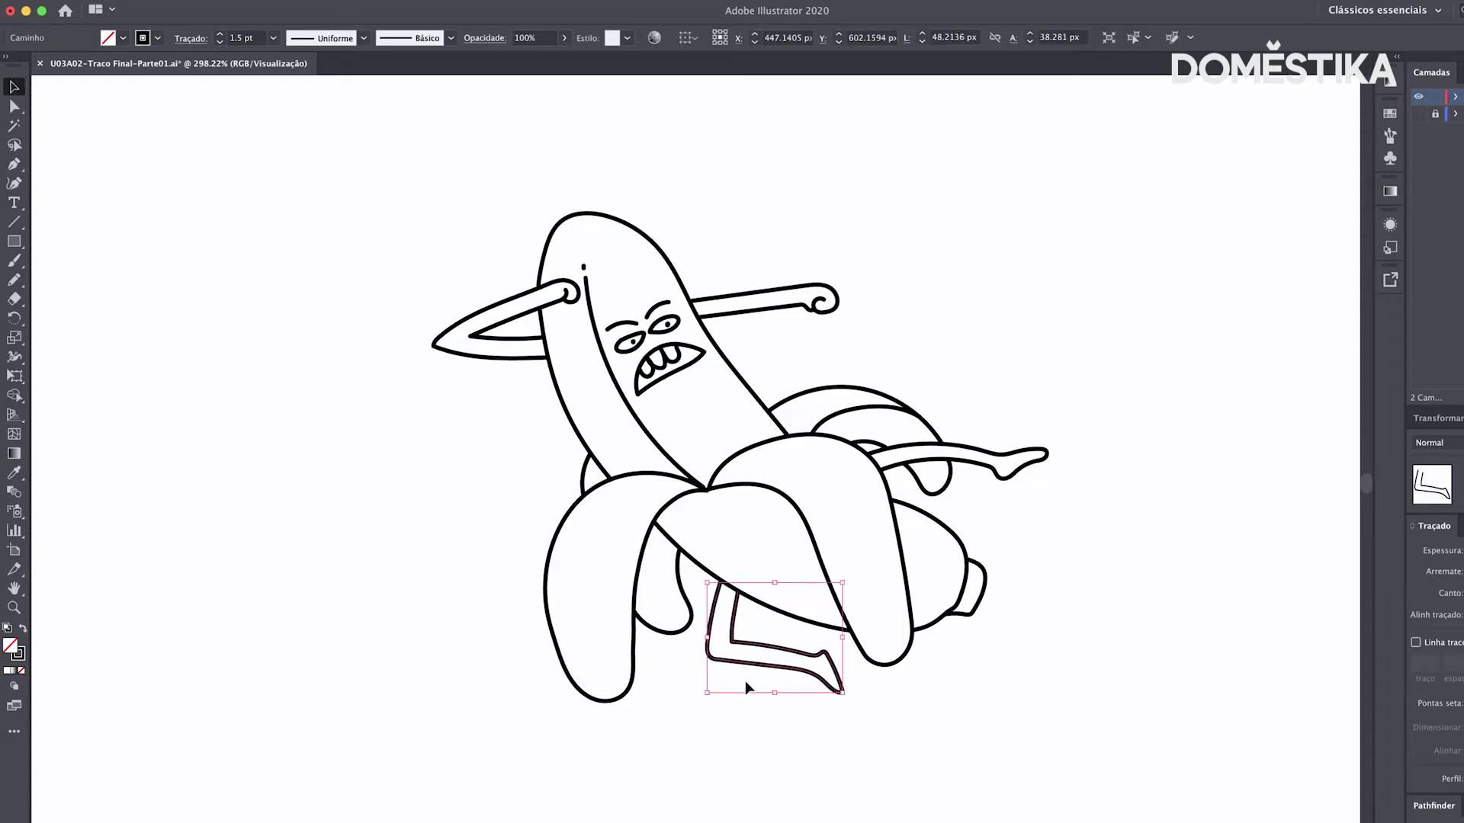
key(Delete)
key(n)
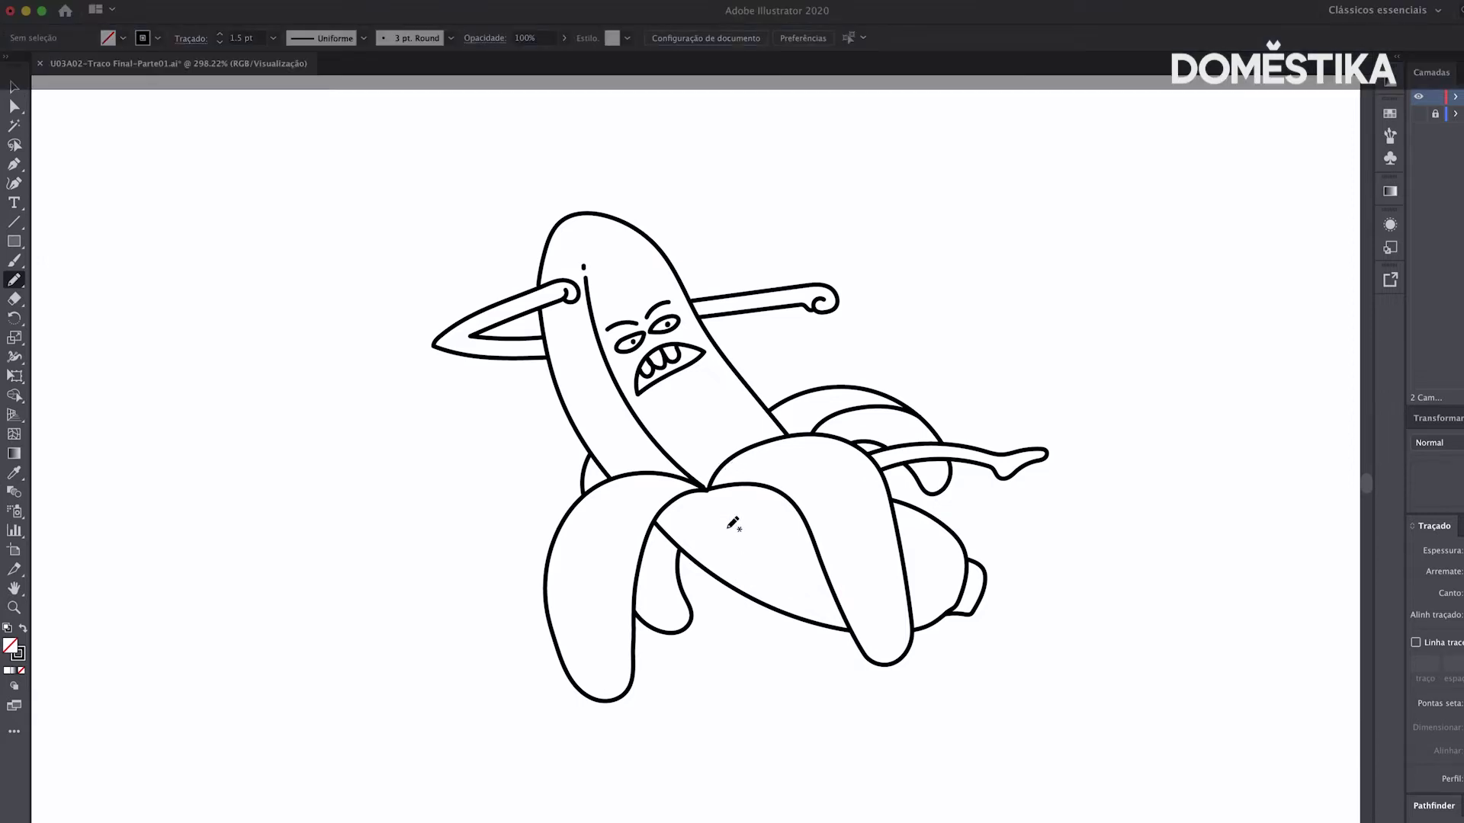
mouse_move(728, 587)
mouse_down()
mouse_move(701, 617)
mouse_move(793, 604)
mouse_up()
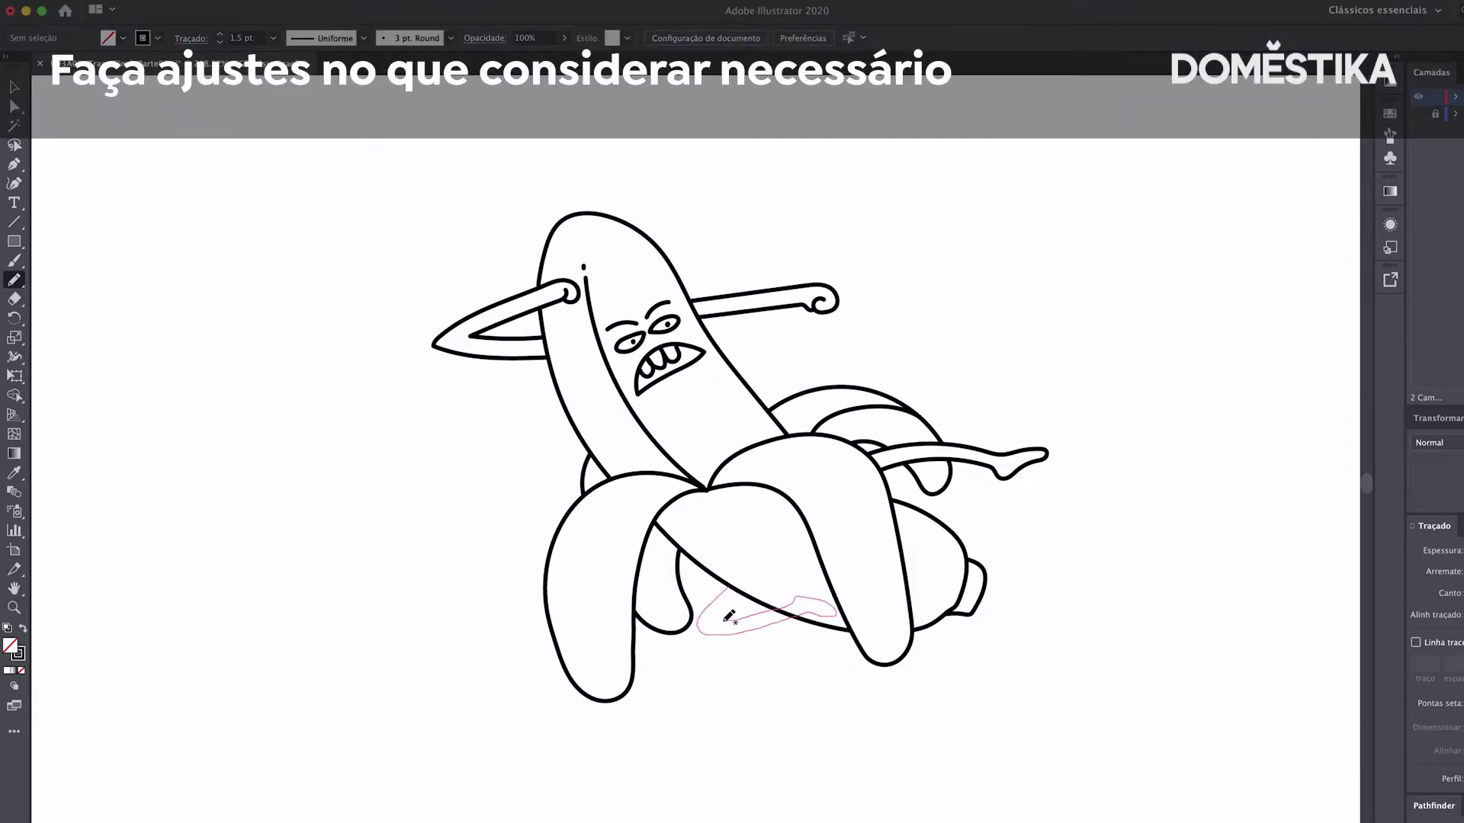
key(a)
mouse_move(796, 600)
mouse_down()
mouse_move(733, 593)
mouse_move(766, 535)
mouse_up()
click(743, 600)
key(ctrl+shift+a)
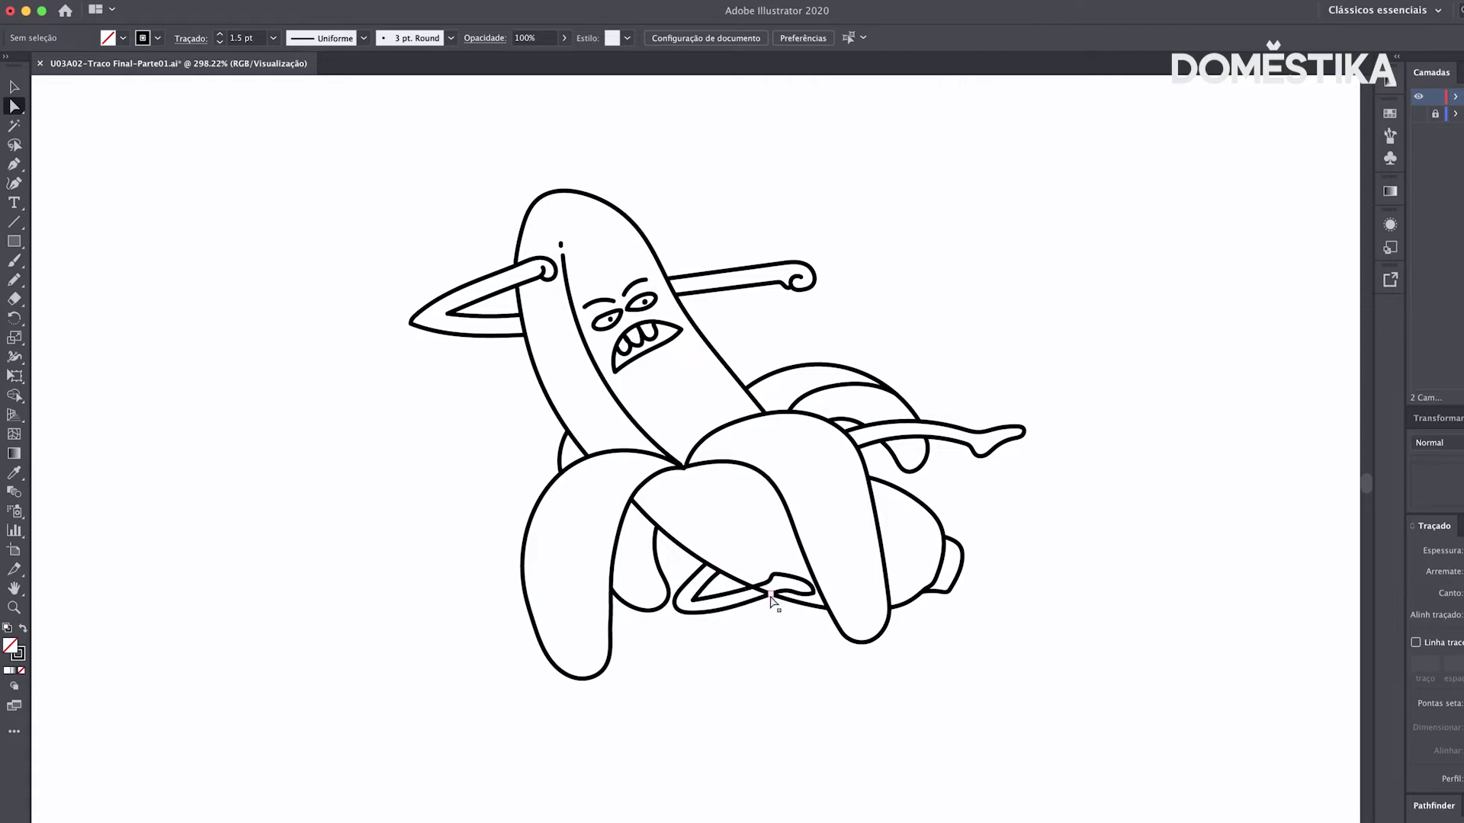
Step: Add anchors on the peel curve either side of the leg and delete the crossing segment
click(793, 599)
scroll(736, 590, up, 3)
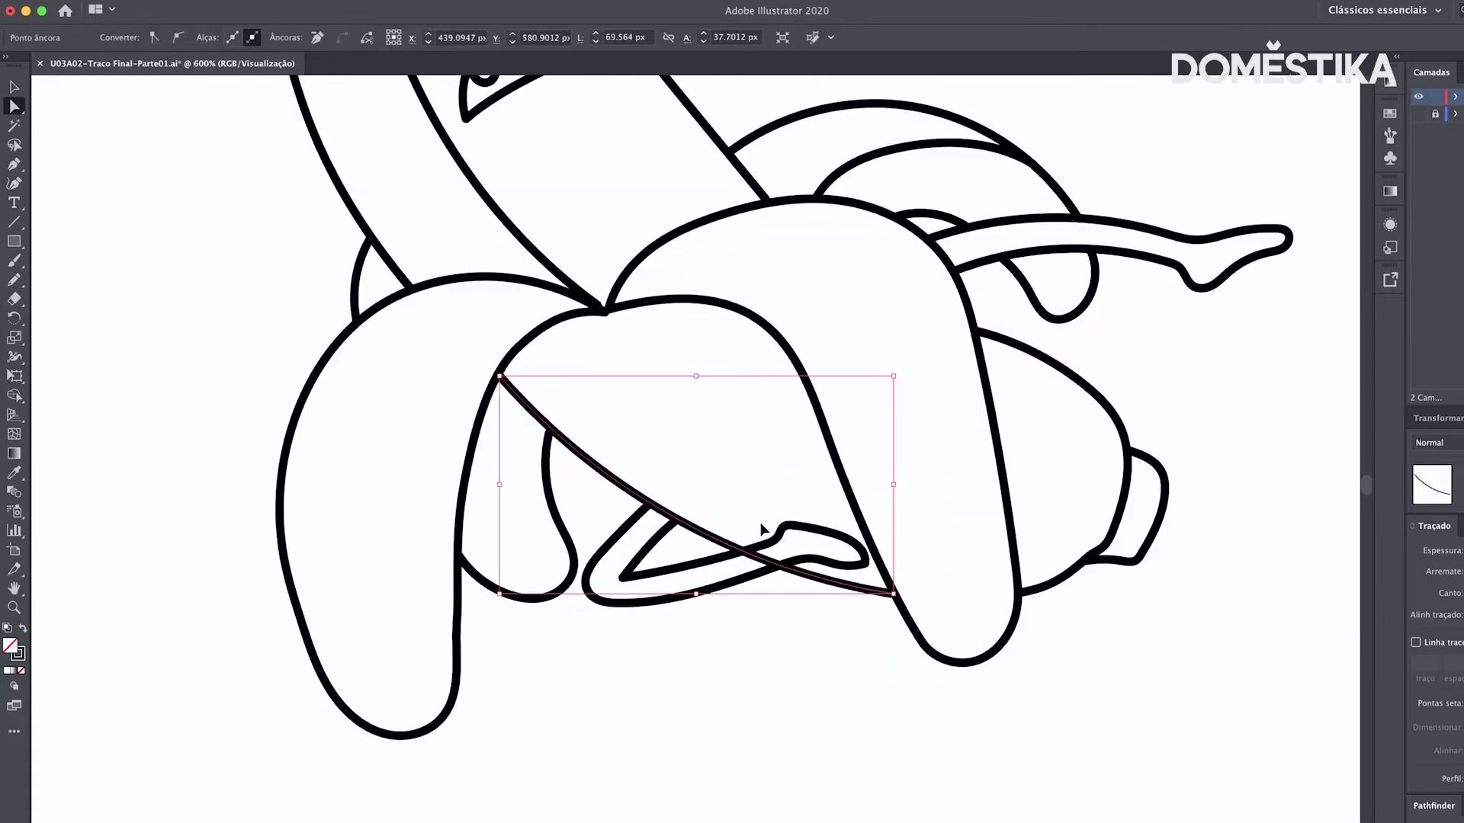
scroll(763, 533, up, 3)
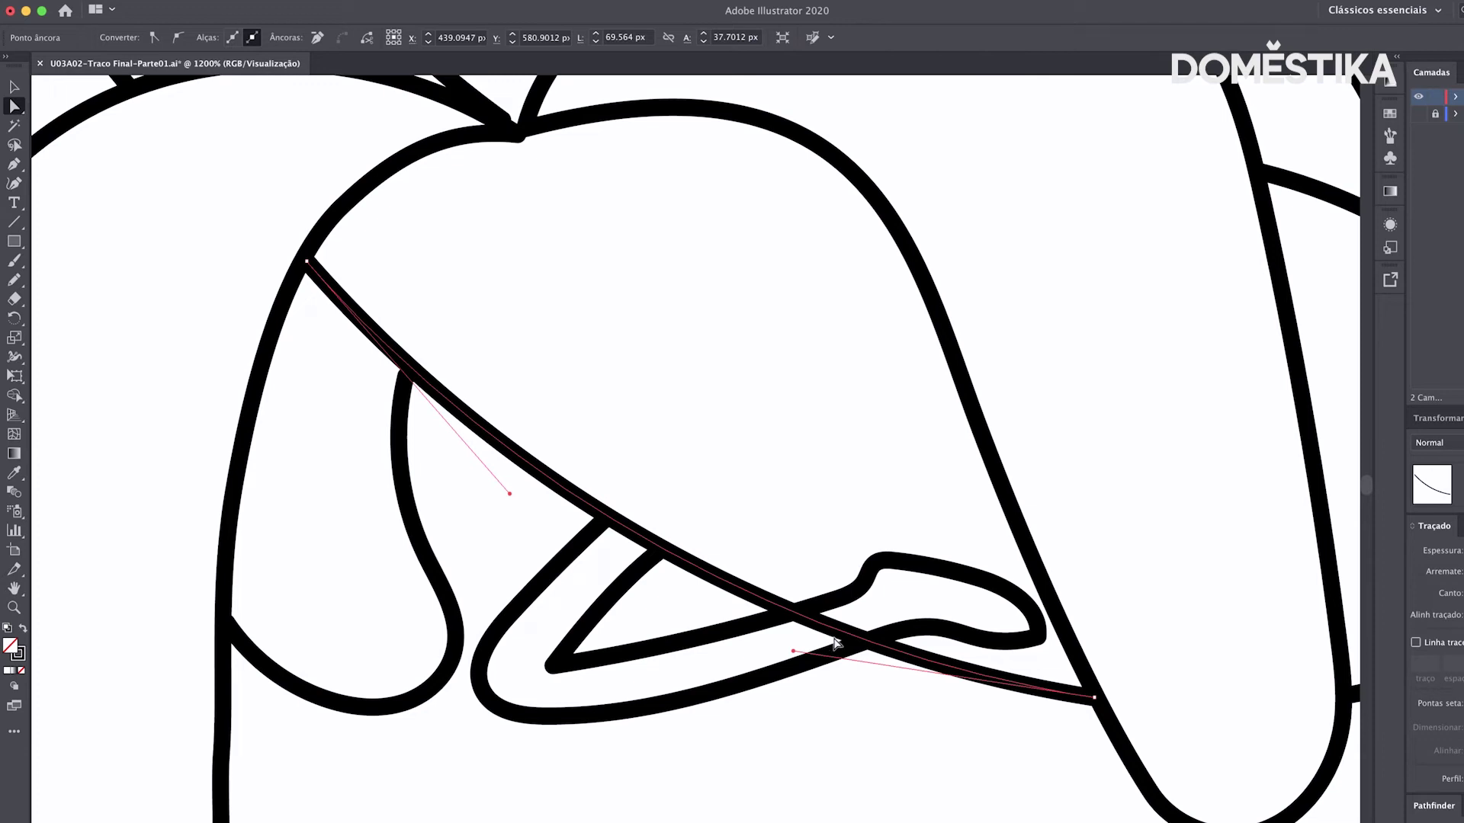
key(plus)
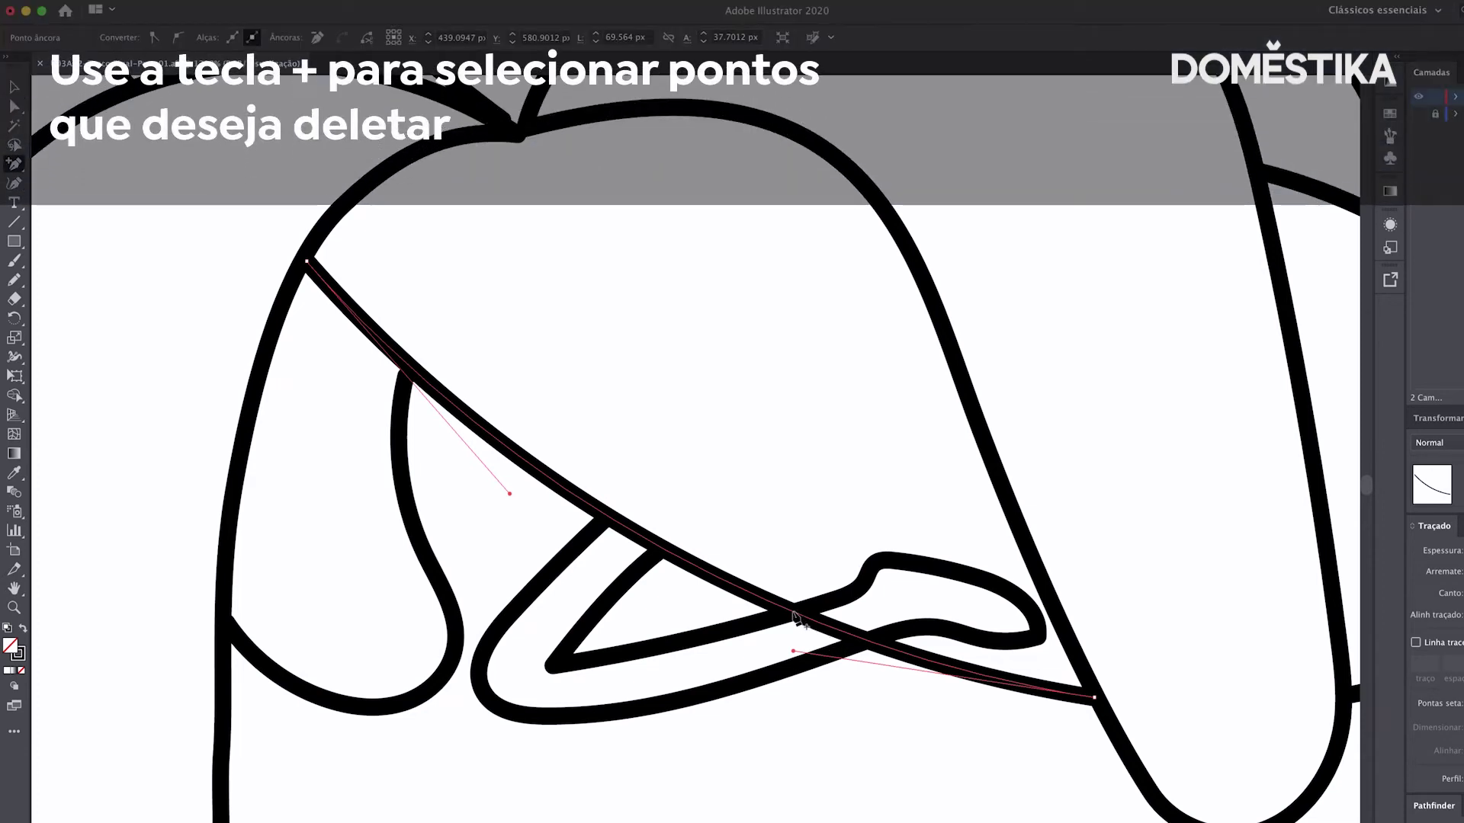
click(793, 612)
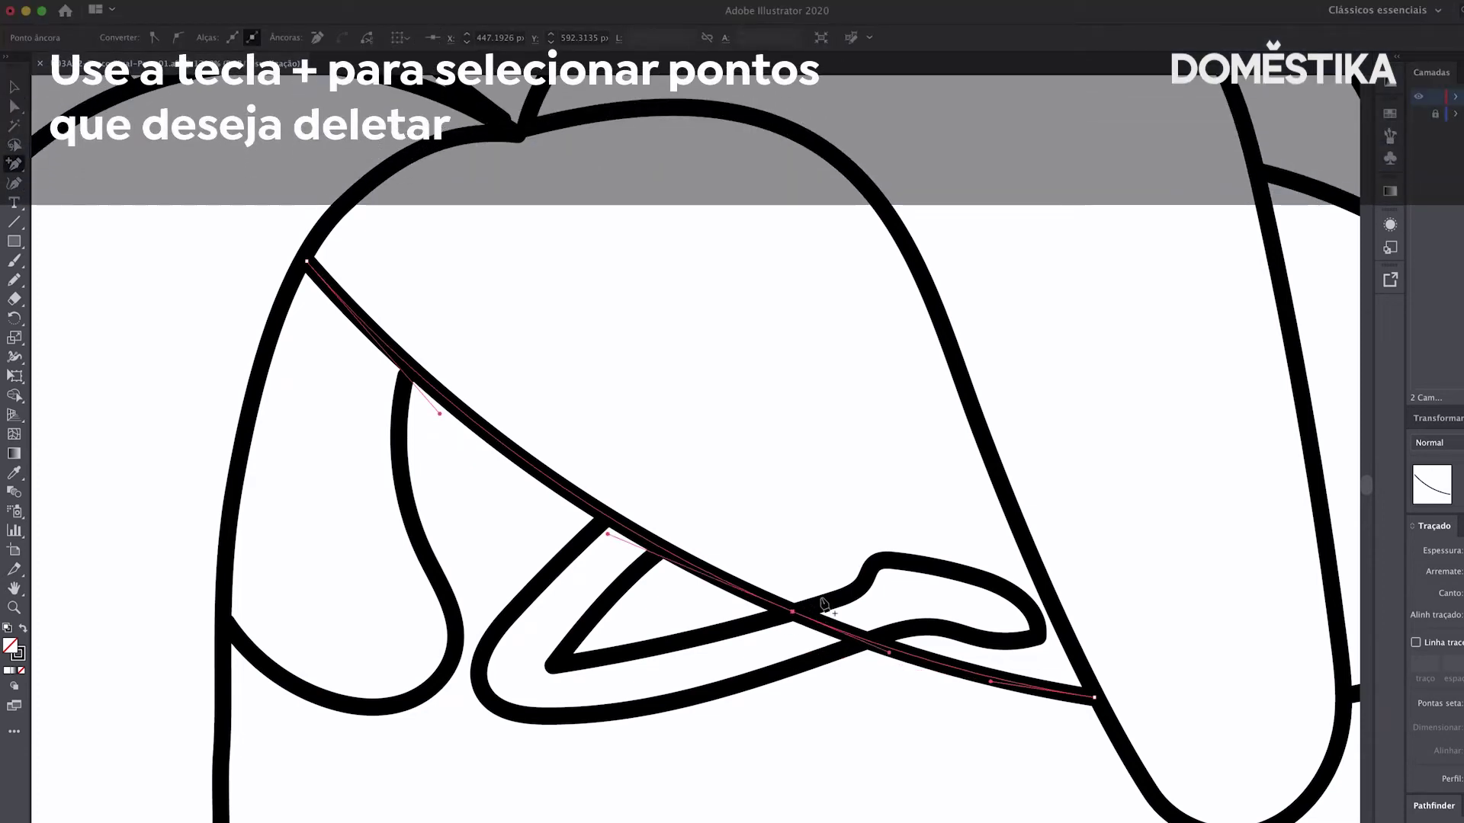
click(868, 642)
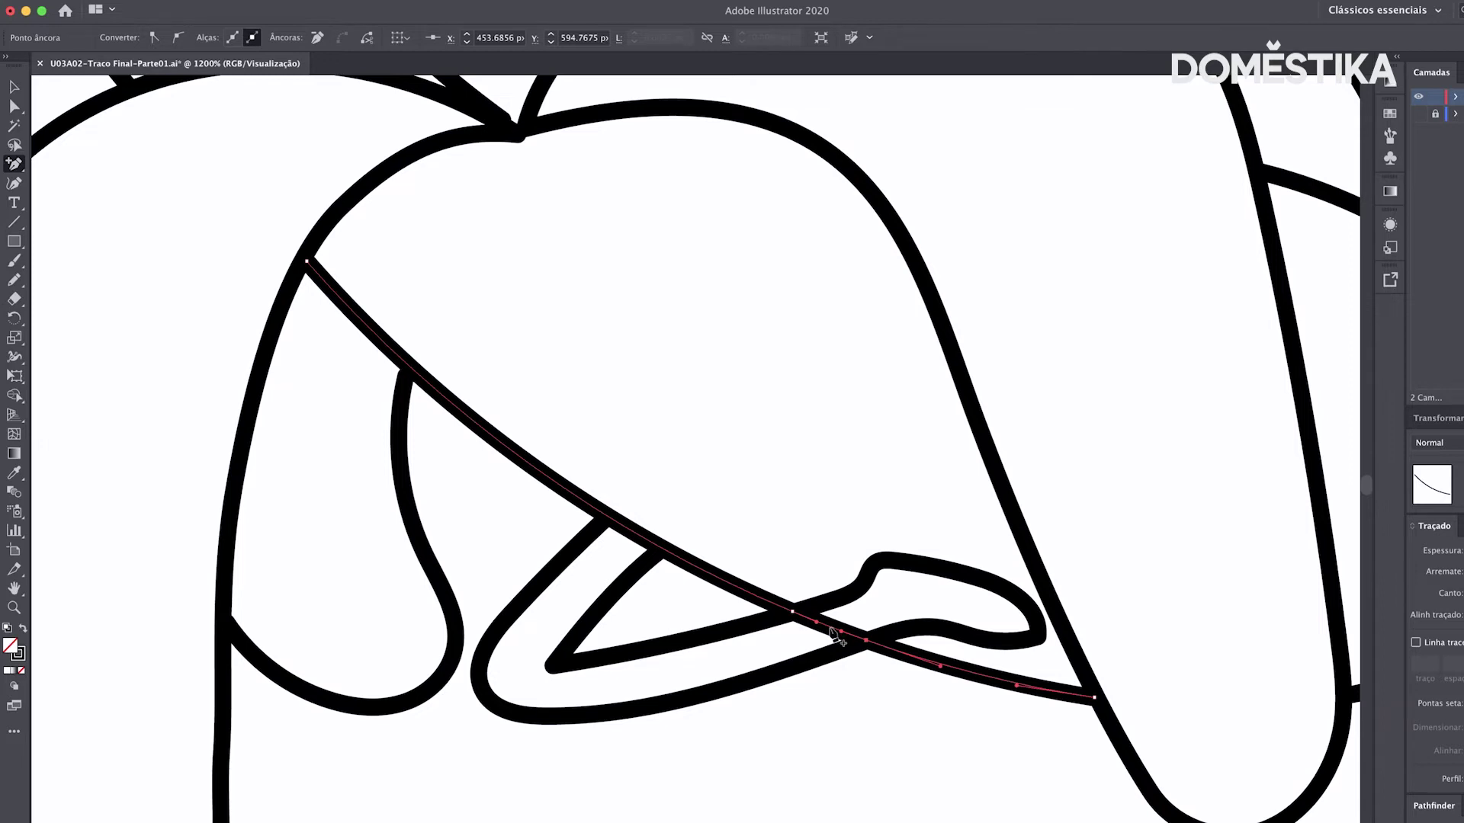
click(831, 629)
key(Delete)
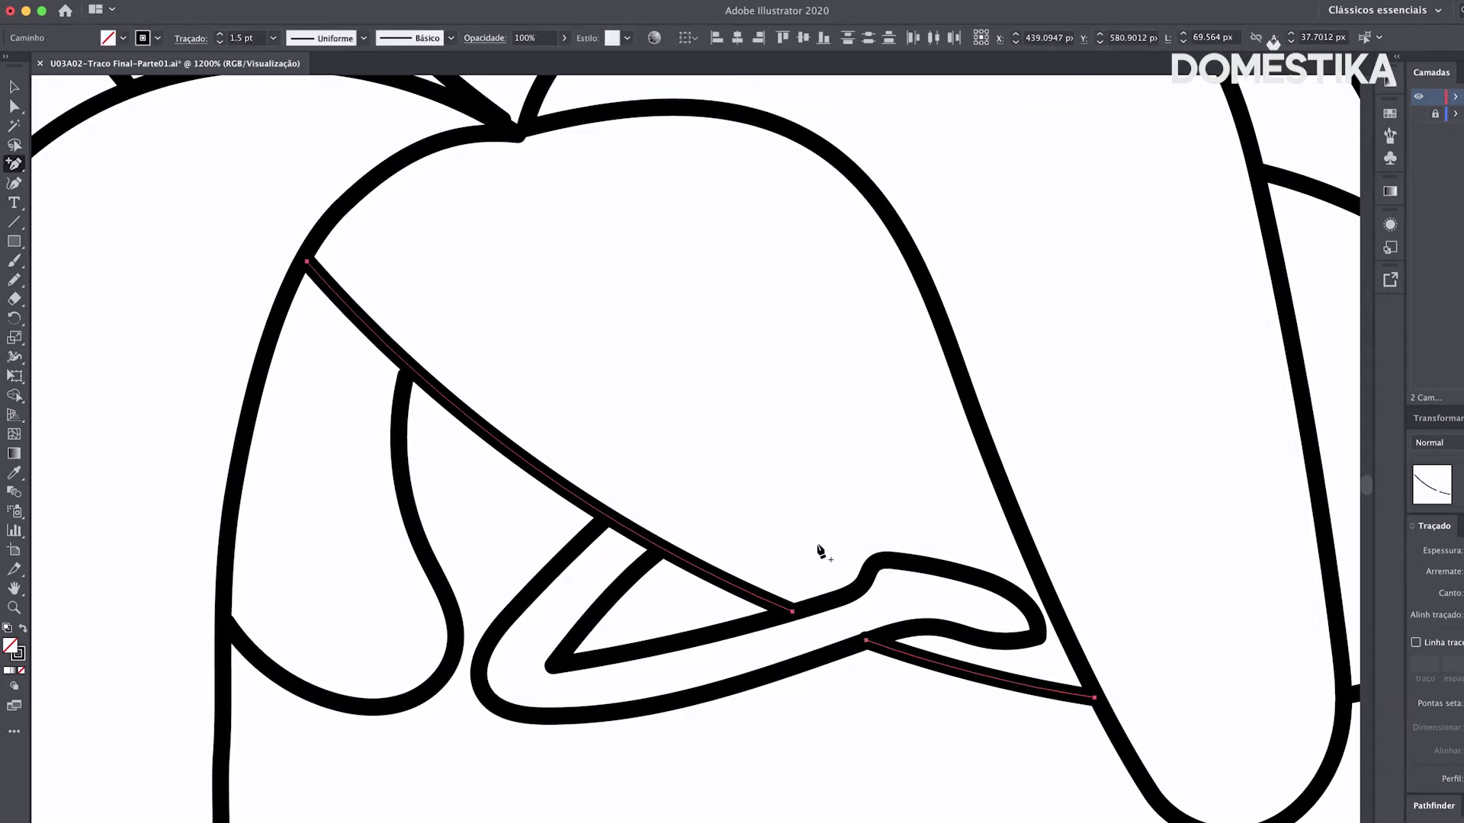
key(a)
click(891, 696)
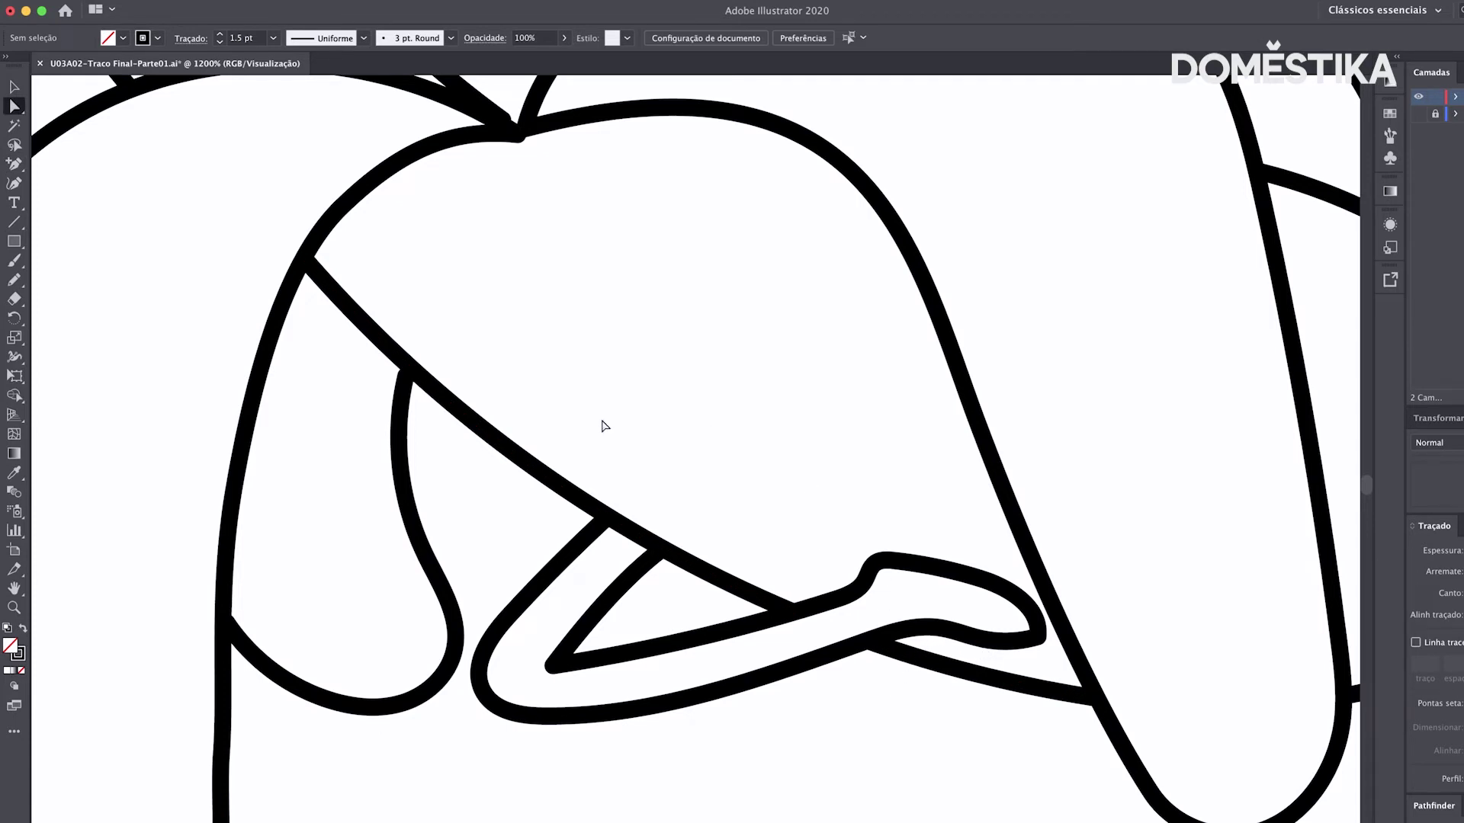
key(ctrl+0)
Step: Draw a curve inside the peel, a line under the mouth, and hatch strokes along the edge
key(n)
drag(667, 496, 789, 585)
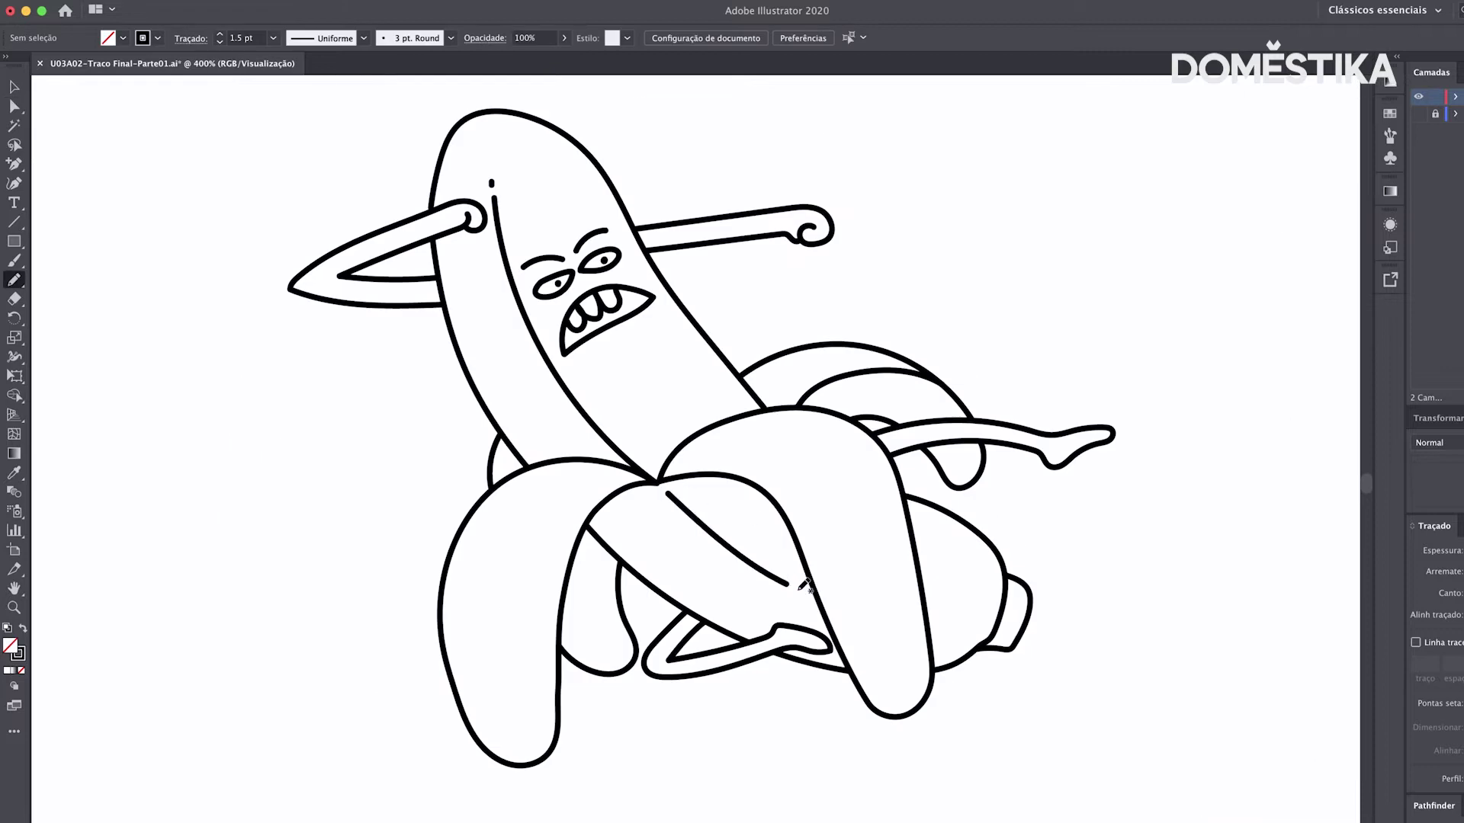
scroll(714, 474, up, 2)
scroll(714, 473, left, 2)
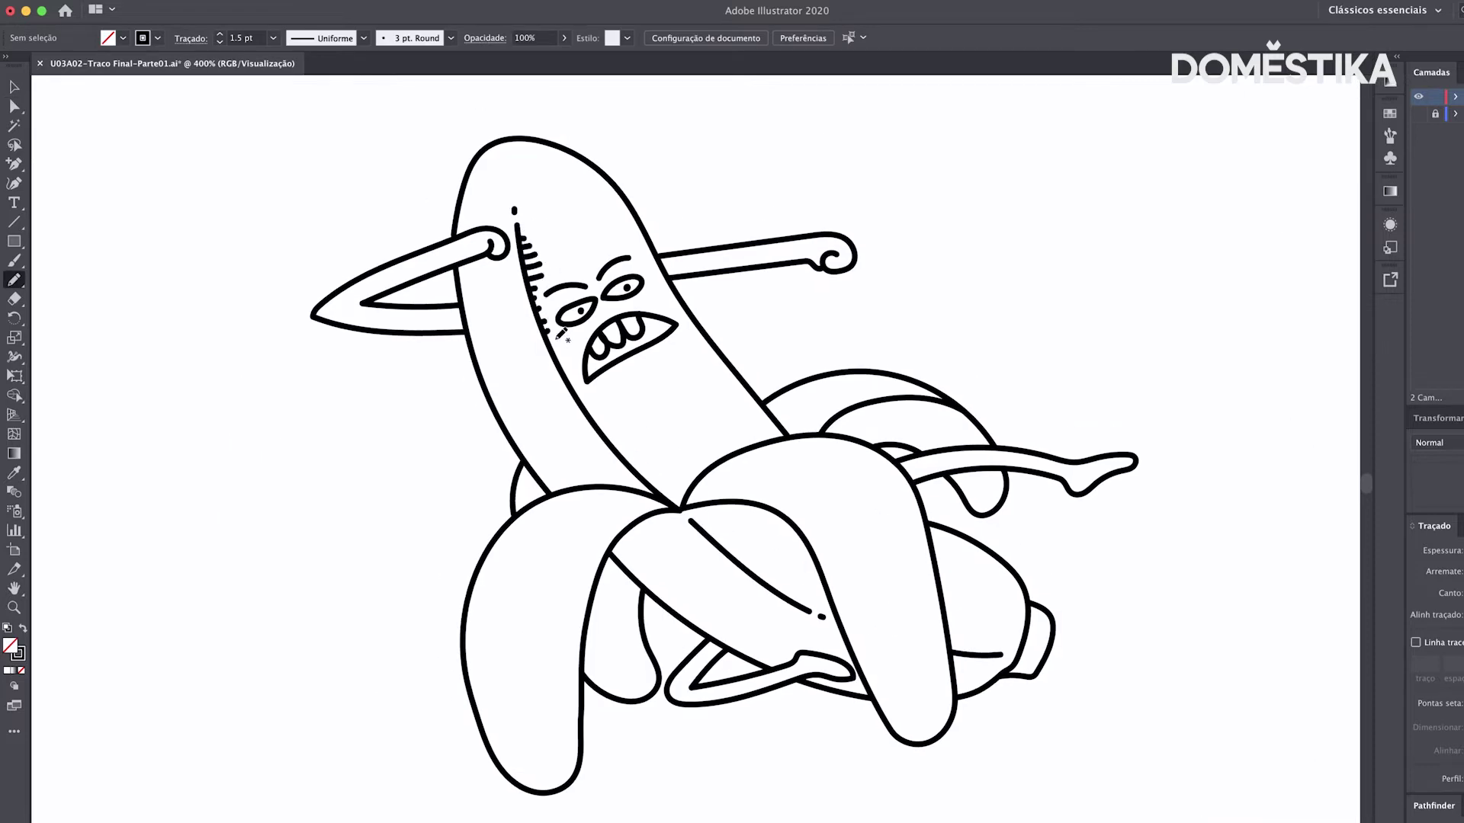
drag(611, 376, 660, 355)
drag(599, 423, 644, 401)
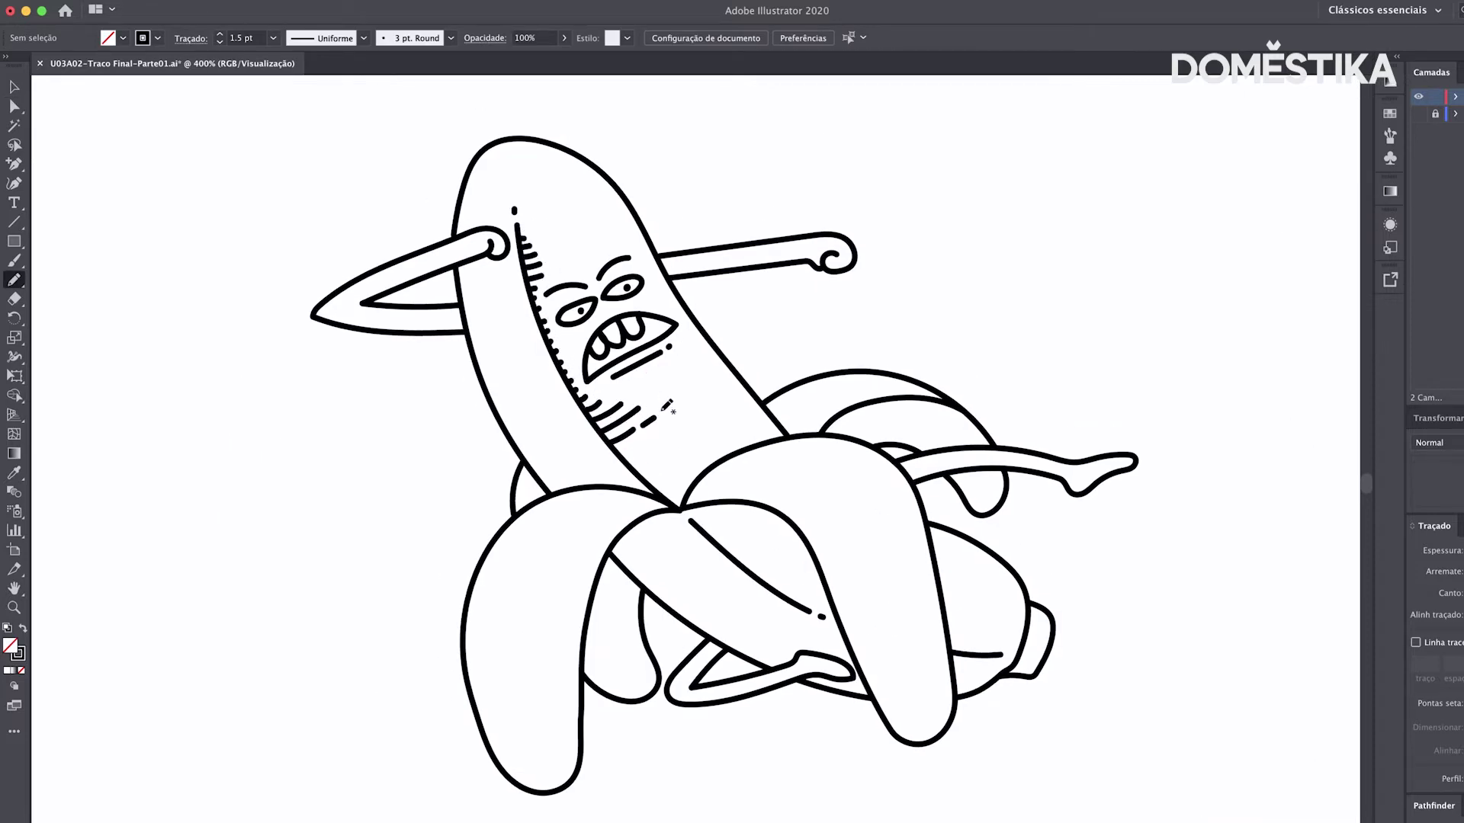
drag(623, 452, 675, 429)
drag(649, 479, 696, 451)
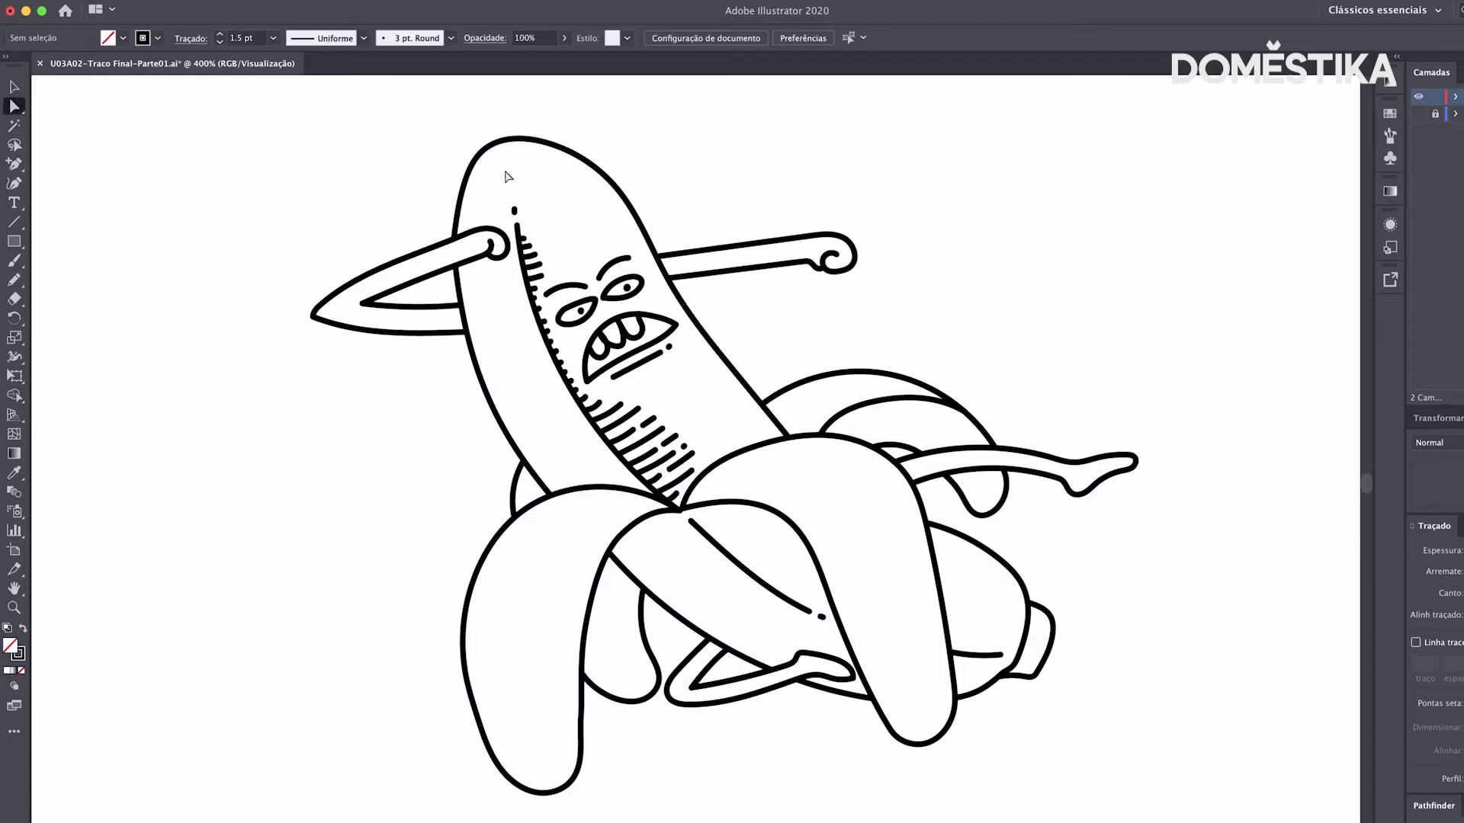
Step: Hatch short strokes down the banana's left and lower-left edge
key(n)
drag(461, 268, 488, 279)
mouse_move(464, 291)
mouse_down()
mouse_move(491, 301)
mouse_move(496, 324)
mouse_up()
drag(472, 336, 500, 345)
drag(478, 355, 550, 421)
mouse_move(524, 461)
mouse_down()
mouse_move(558, 444)
mouse_move(568, 461)
mouse_up()
Step: Draw detail lines ending in dots on the left and right peels, plus back-peel strokes
drag(527, 538, 531, 733)
click(532, 751)
drag(602, 550, 629, 660)
click(637, 673)
mouse_move(681, 495)
mouse_down()
mouse_move(844, 481)
mouse_move(914, 680)
mouse_up()
click(921, 695)
mouse_move(786, 425)
mouse_down()
mouse_move(871, 379)
mouse_move(934, 425)
mouse_up()
click(942, 432)
Step: Hatch along the inner peel line and the bottom of the small bump
key(a)
key(n)
mouse_move(707, 516)
mouse_down()
mouse_move(721, 502)
mouse_move(737, 518)
mouse_up()
mouse_move(736, 551)
mouse_down()
mouse_move(755, 535)
mouse_move(770, 552)
mouse_up()
drag(774, 584, 789, 574)
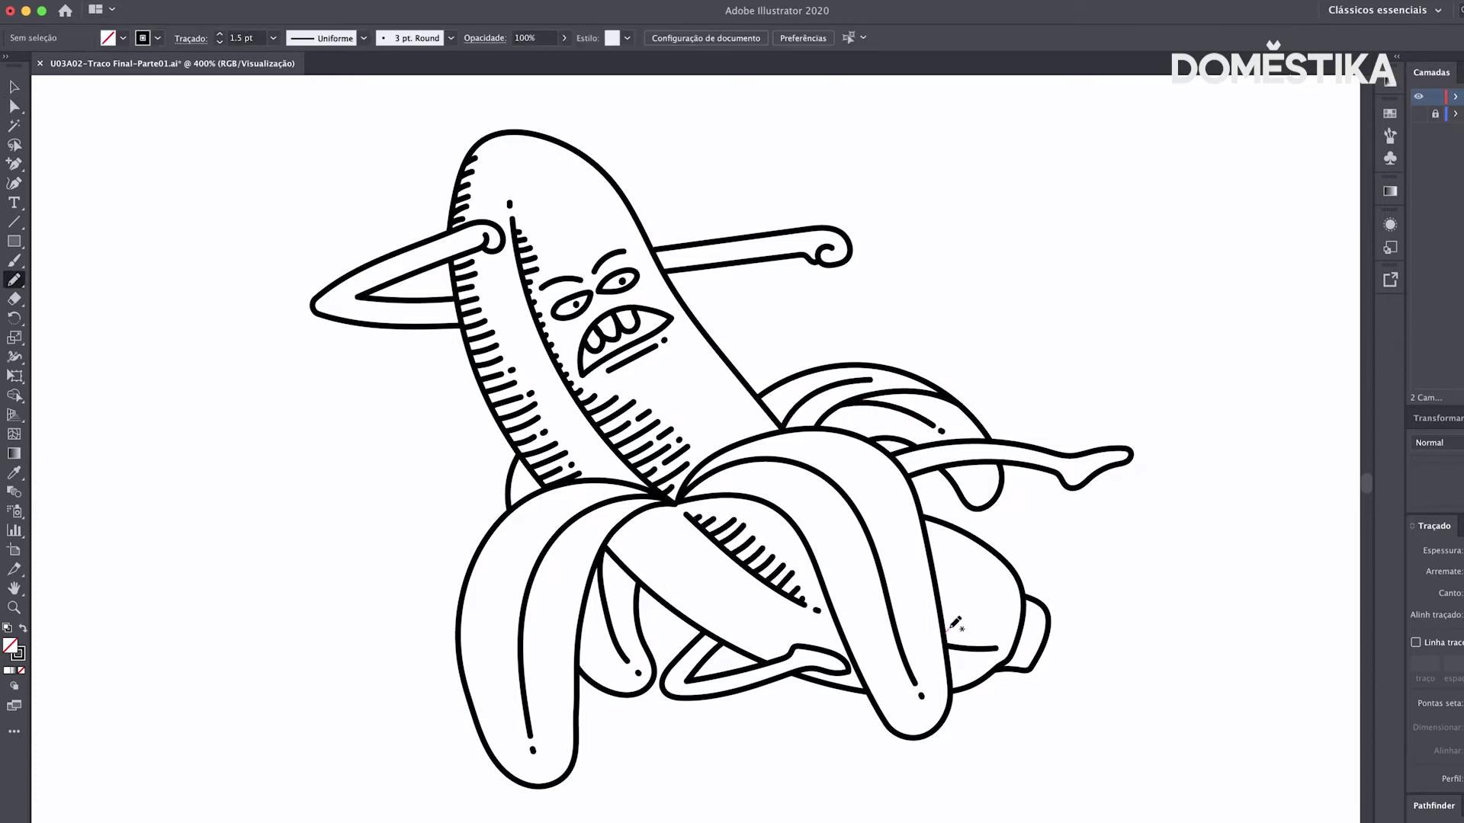
drag(1012, 656, 1037, 661)
drag(1014, 644, 1041, 650)
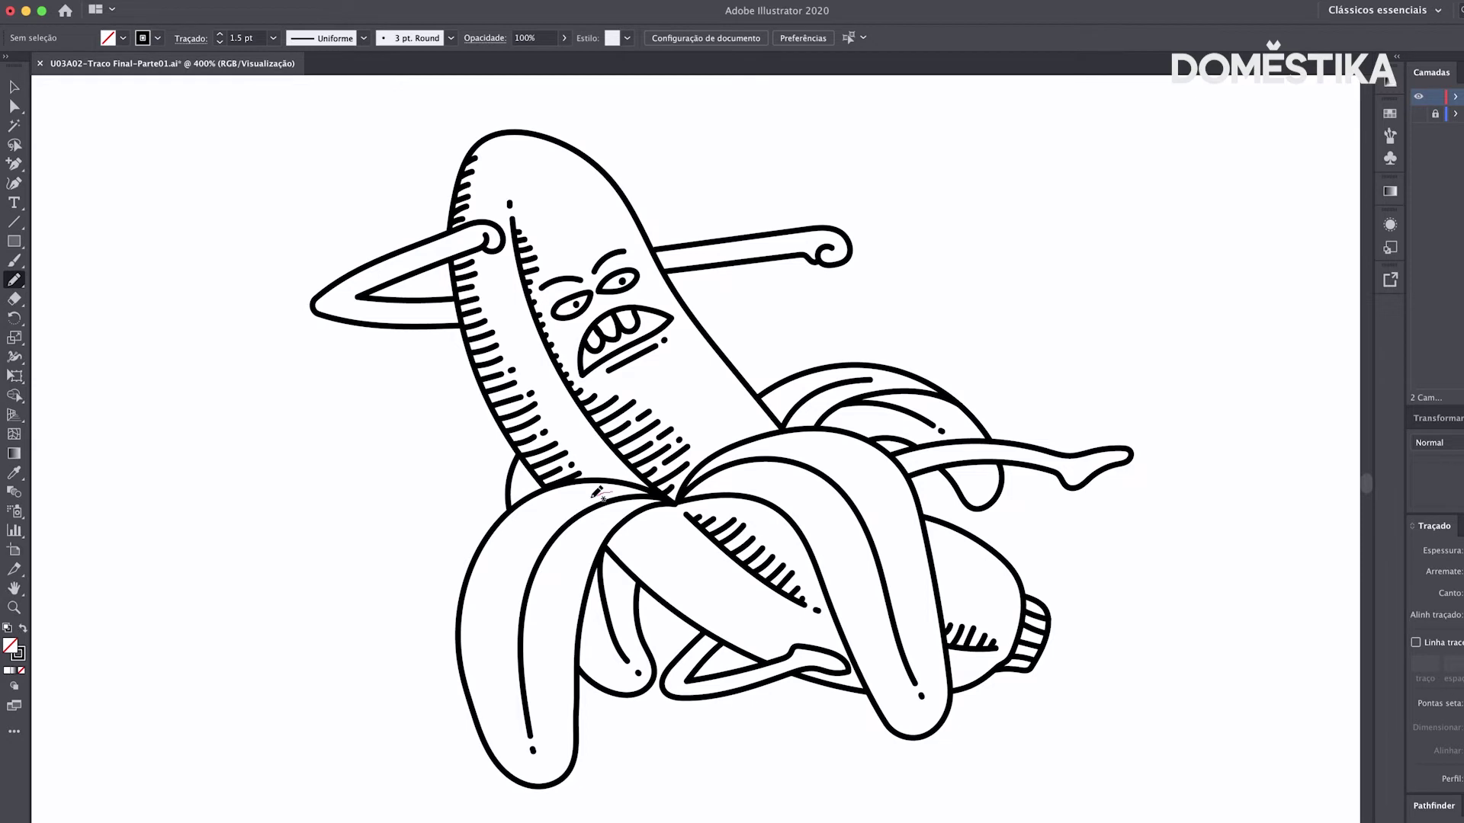
Step: Add more dotted peel detail lines and hatch the inner left-centre peel line
drag(614, 491, 513, 606)
click(510, 619)
drag(787, 449, 892, 579)
click(895, 587)
mouse_move(613, 538)
mouse_down()
mouse_move(633, 521)
mouse_move(657, 573)
mouse_up()
drag(663, 568, 693, 604)
drag(703, 599, 736, 632)
drag(754, 627, 765, 643)
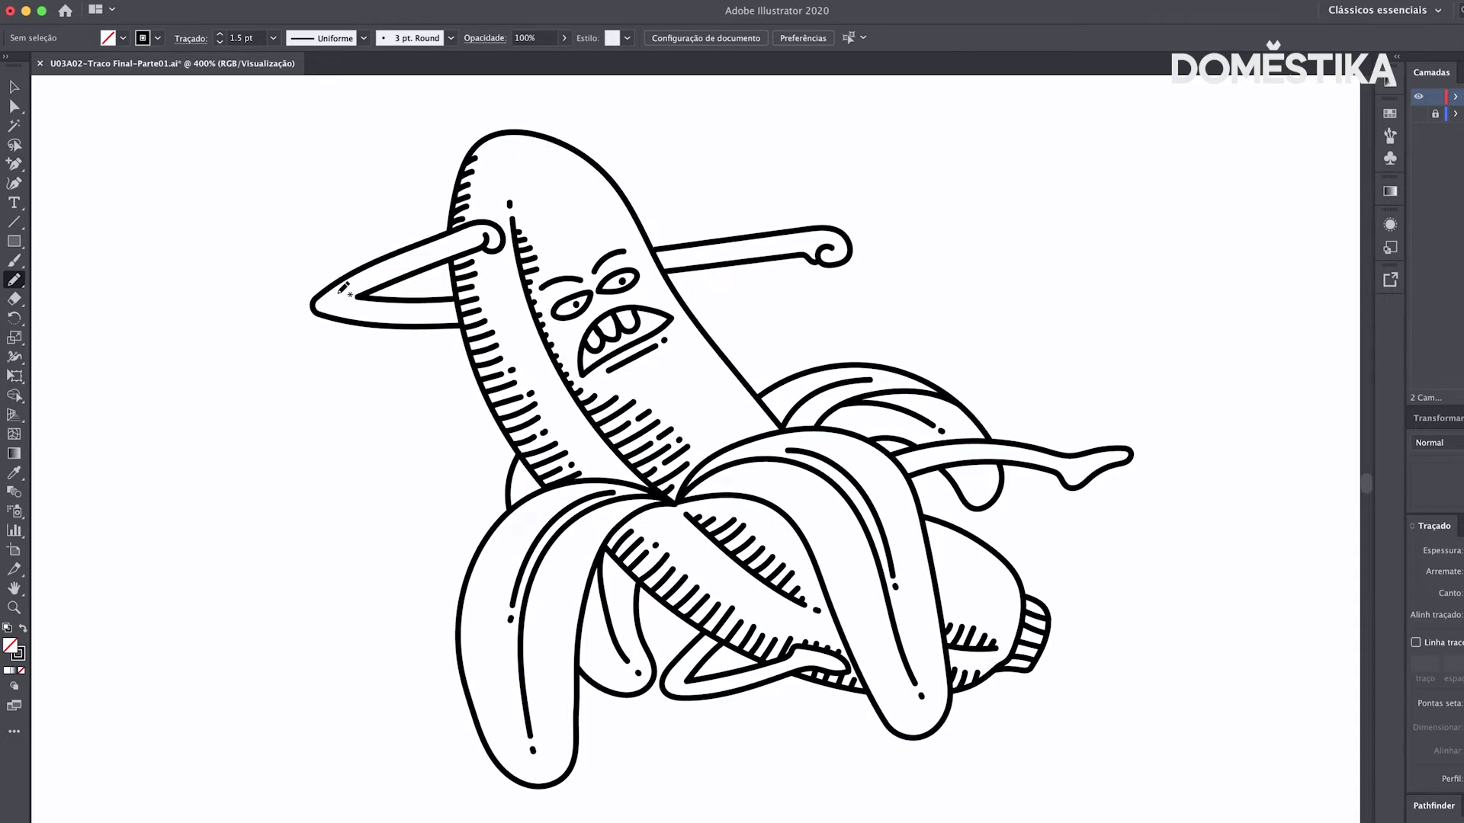
Step: Marquee-select the entire banana drawing and group it via Objeto > Agrupar
key(v)
drag(343, 181, 1187, 808)
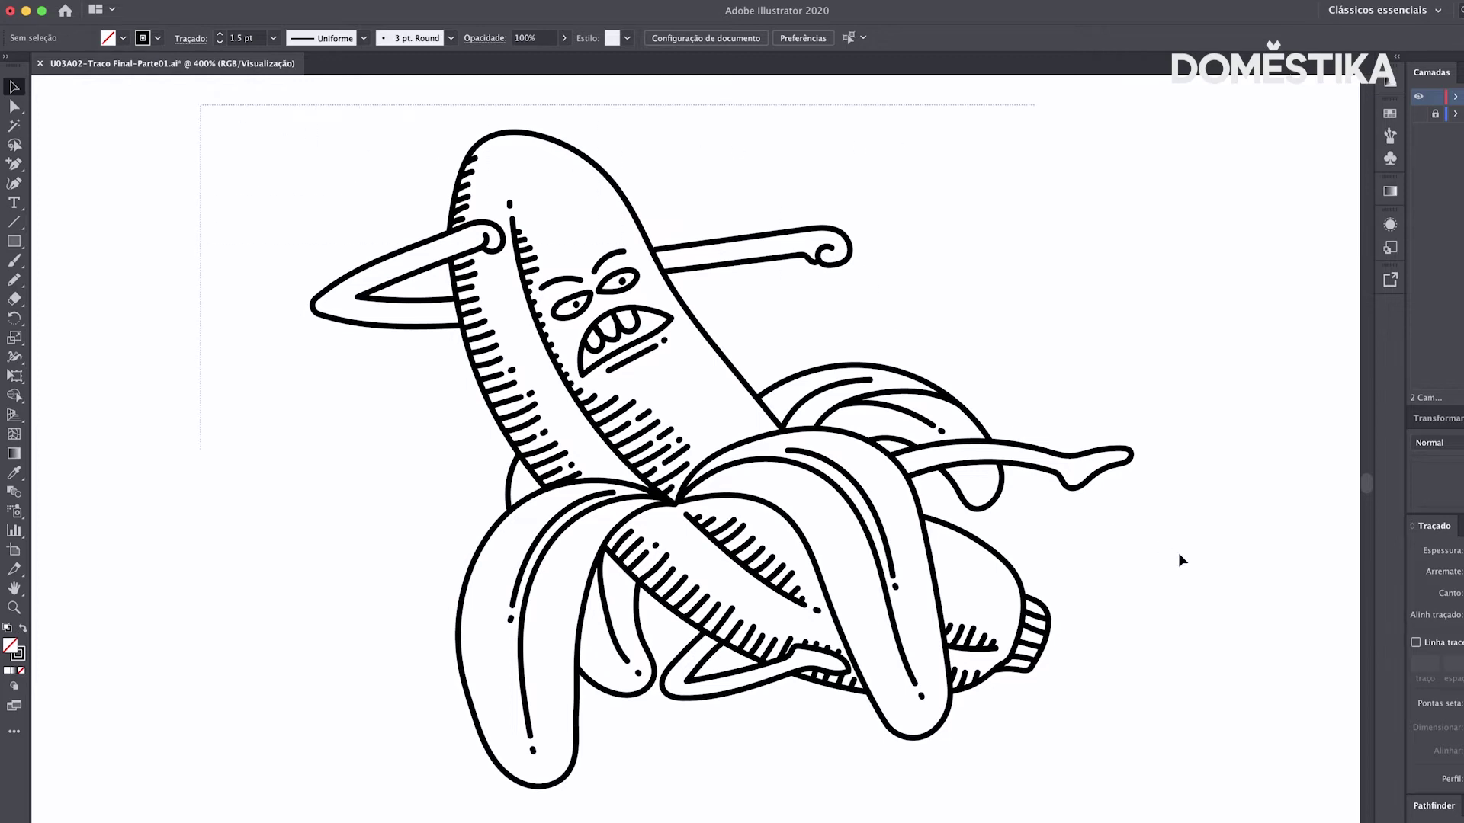
drag(1095, 606, 1187, 808)
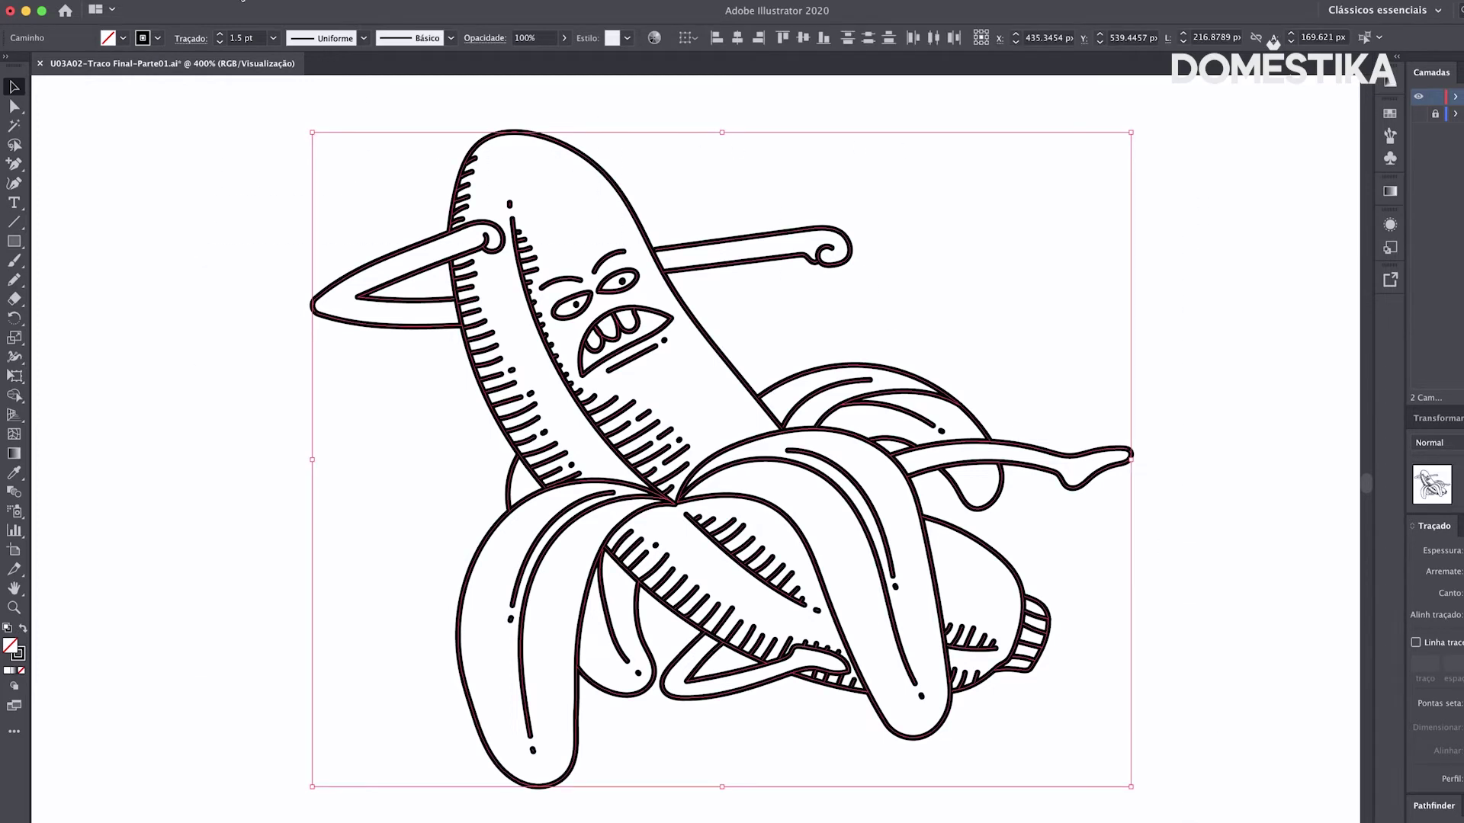
click(229, 0)
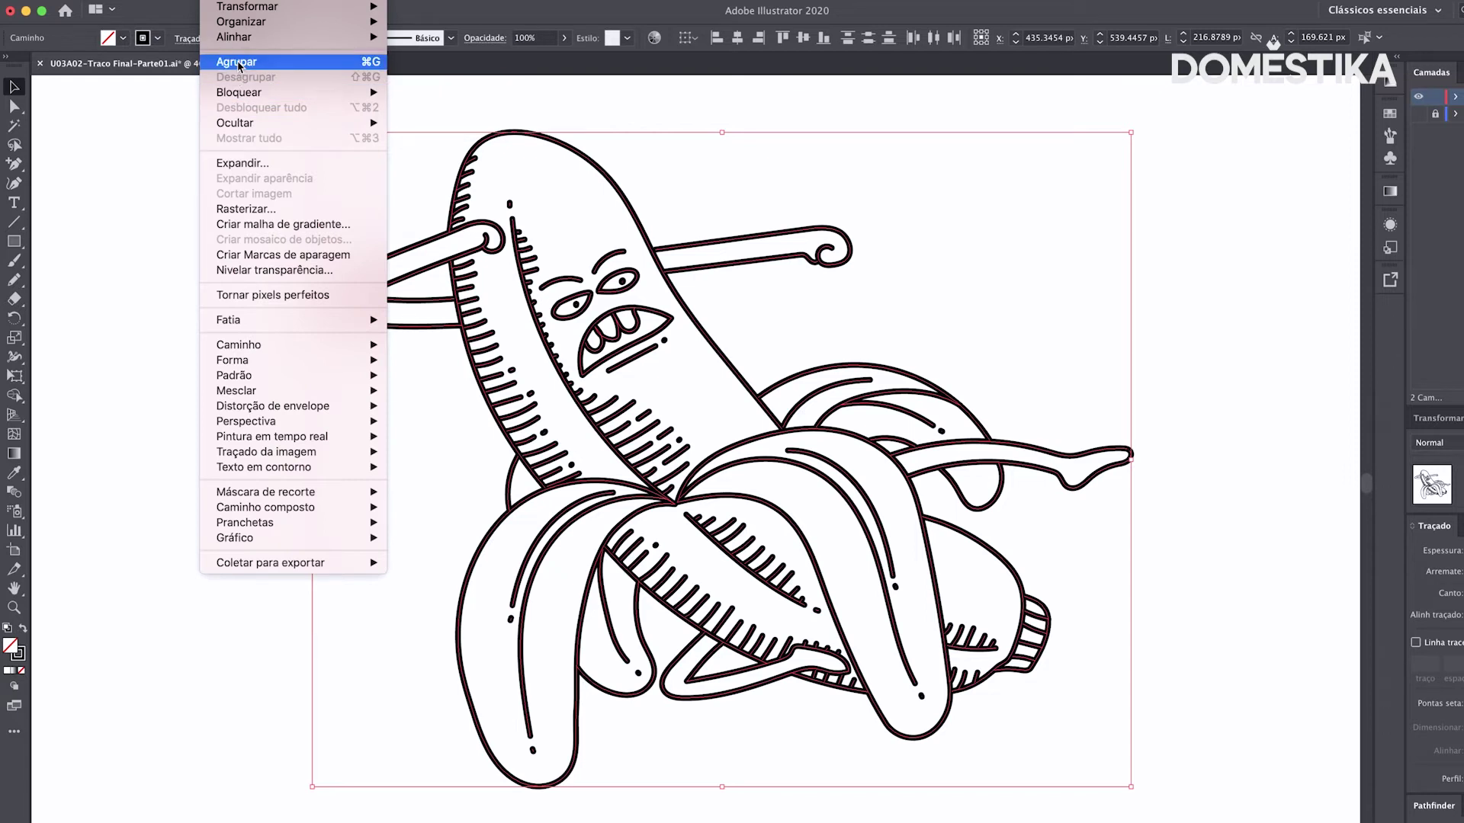
click(239, 62)
click(245, 242)
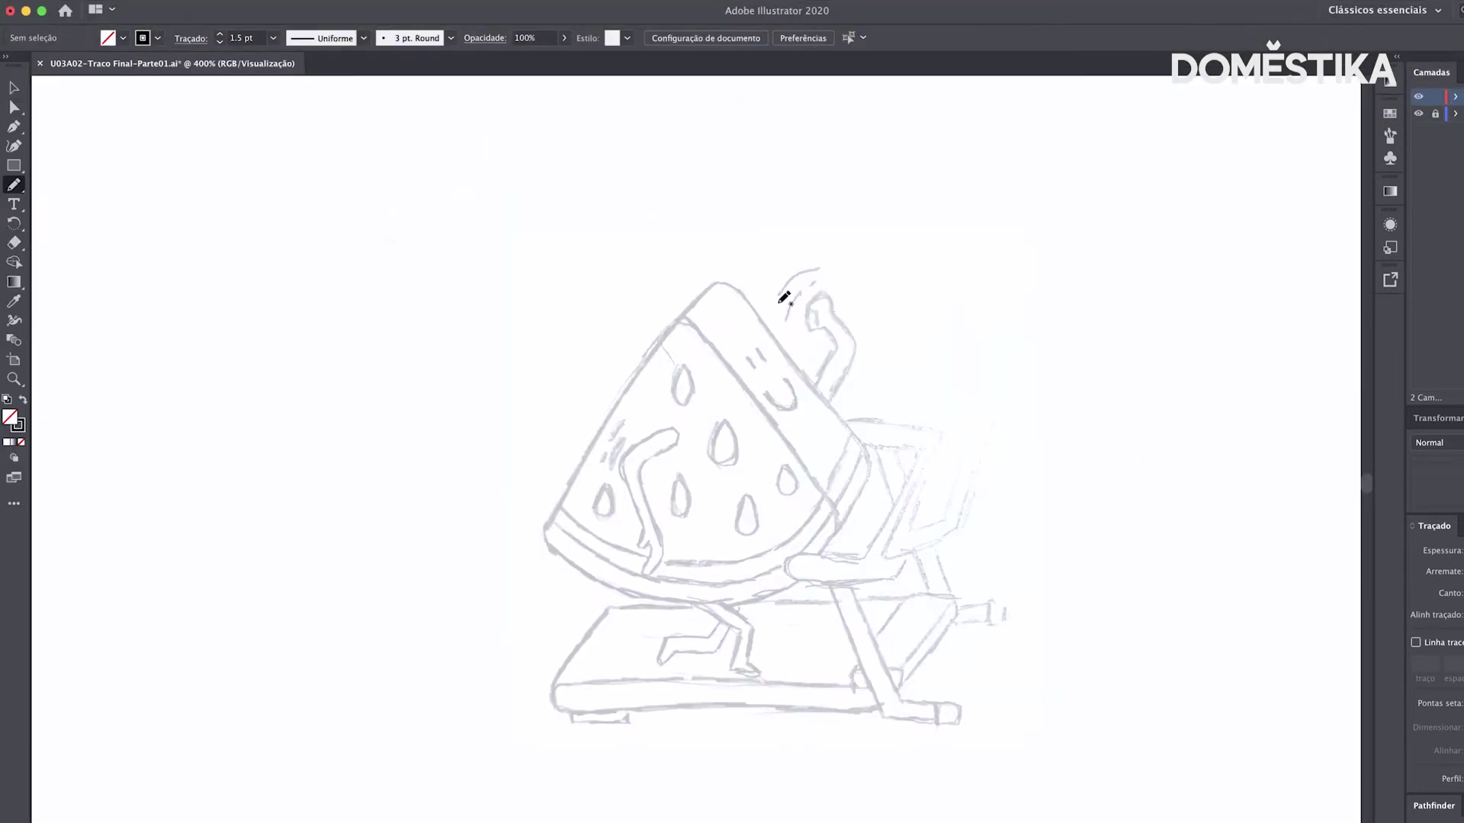
Step: Trace the watermelon's left and bottom edges, an inner line and the raised arm
mouse_move(604, 421)
mouse_down()
mouse_move(793, 579)
mouse_move(684, 308)
mouse_up()
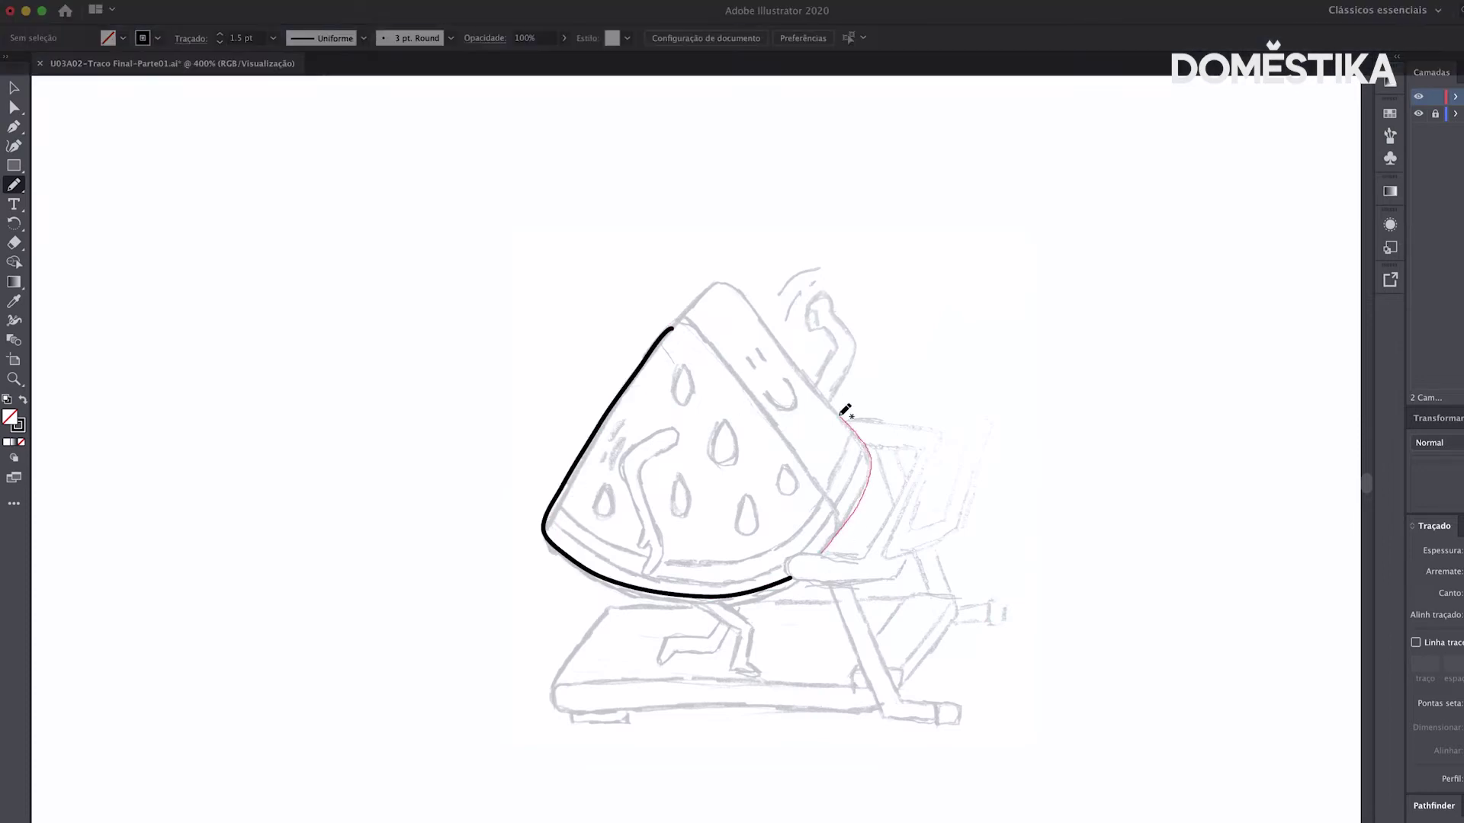
key(a)
key(n)
drag(679, 316, 841, 526)
mouse_move(818, 385)
mouse_down()
mouse_move(834, 364)
mouse_move(813, 321)
mouse_up()
drag(836, 392, 832, 396)
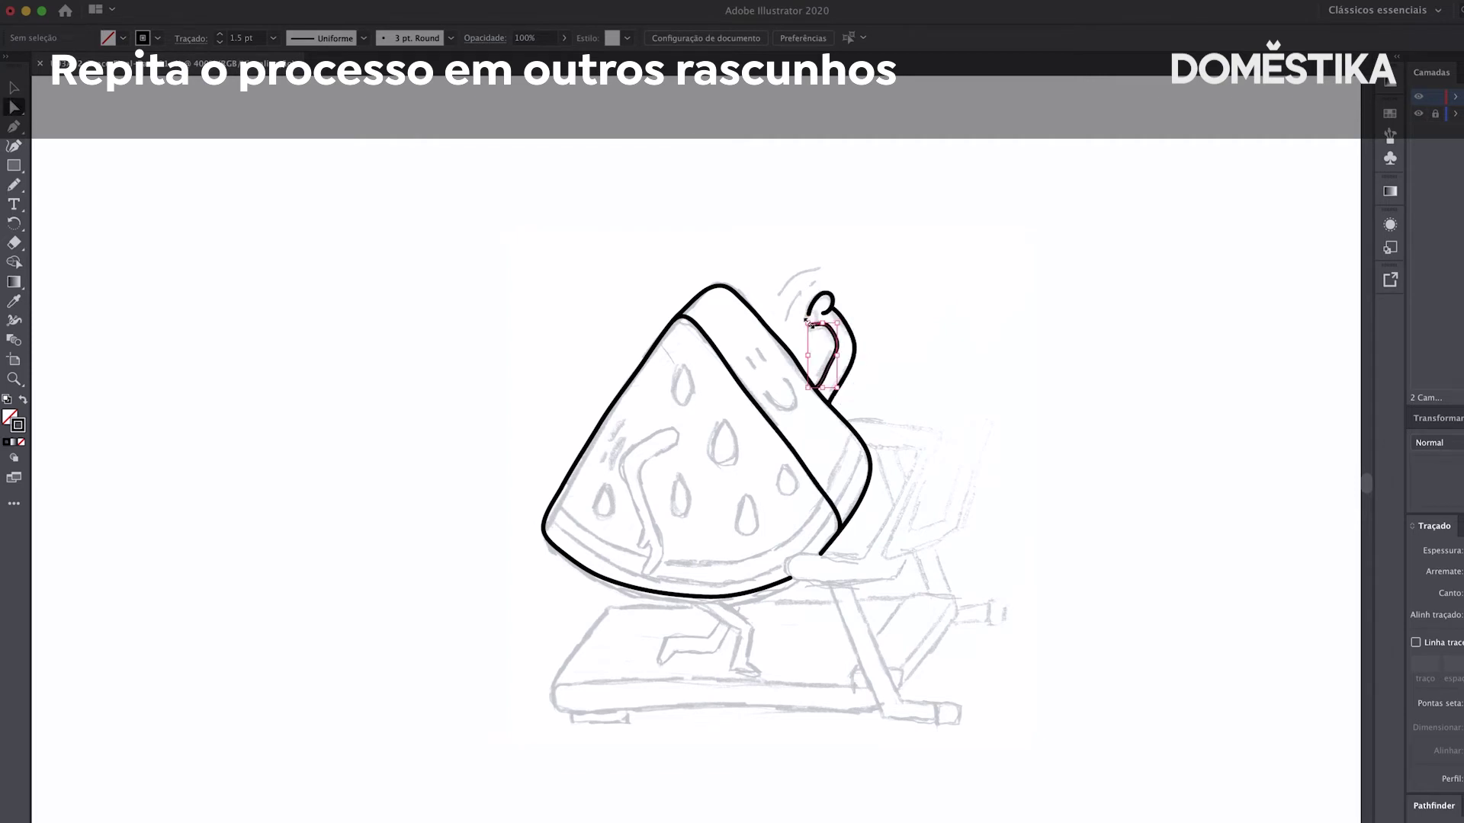
Step: Ink the motion lines, the hooked fist, and the treadmill console with its screen
drag(822, 266, 819, 269)
mouse_move(869, 446)
mouse_down()
mouse_move(876, 539)
mouse_move(907, 555)
mouse_up()
drag(946, 440, 946, 445)
drag(929, 459, 989, 422)
drag(913, 546, 931, 458)
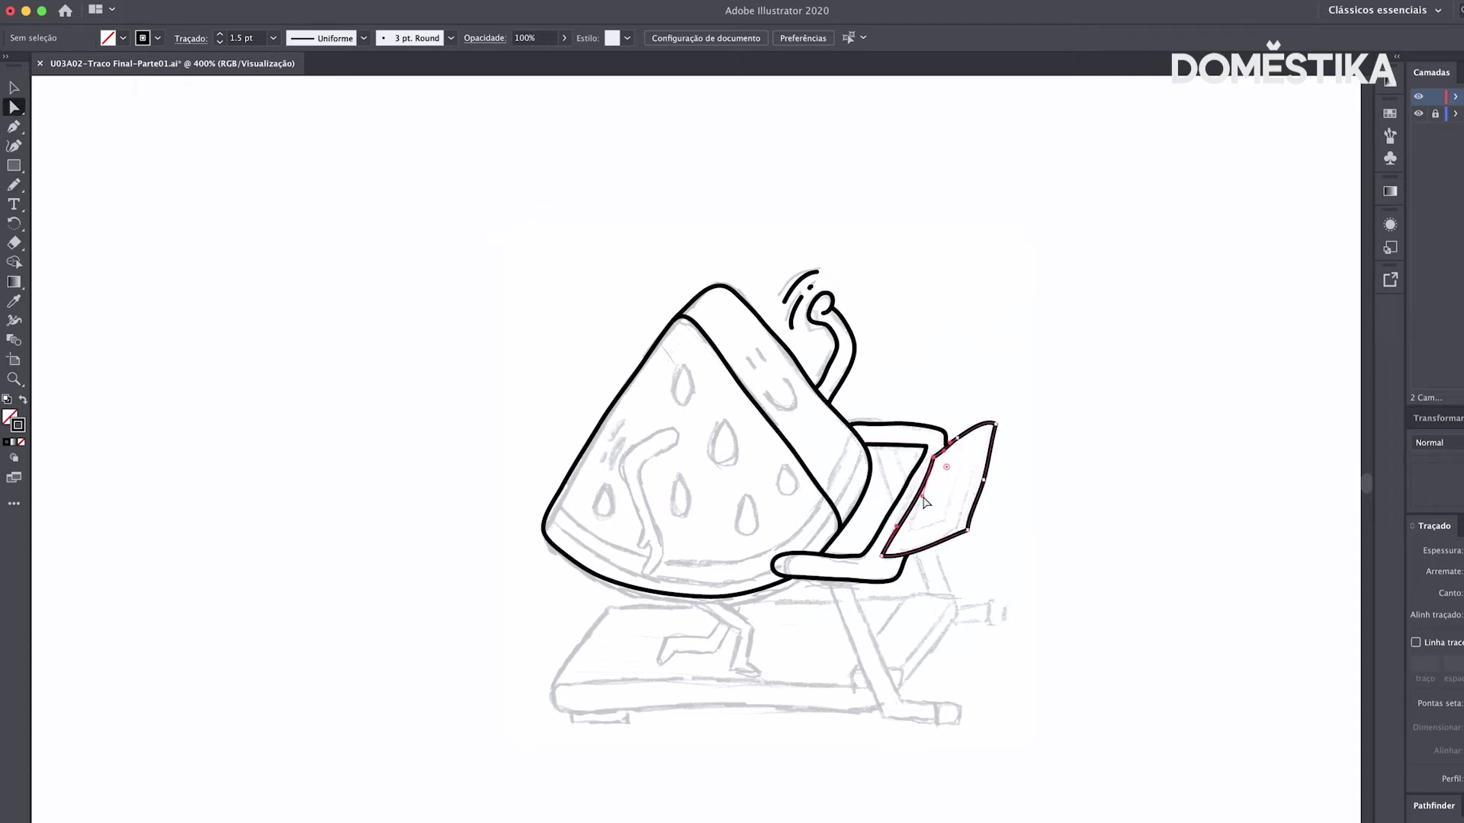
drag(962, 507, 939, 455)
mouse_move(852, 581)
mouse_down()
mouse_move(945, 703)
mouse_move(829, 581)
mouse_up()
Step: Trace a leg with its foot and the treadmill base
drag(939, 698, 939, 718)
mouse_move(869, 686)
mouse_down()
mouse_move(736, 681)
mouse_move(884, 713)
mouse_up()
drag(588, 720, 638, 721)
mouse_move(561, 689)
mouse_down()
mouse_move(672, 604)
mouse_move(765, 616)
mouse_up()
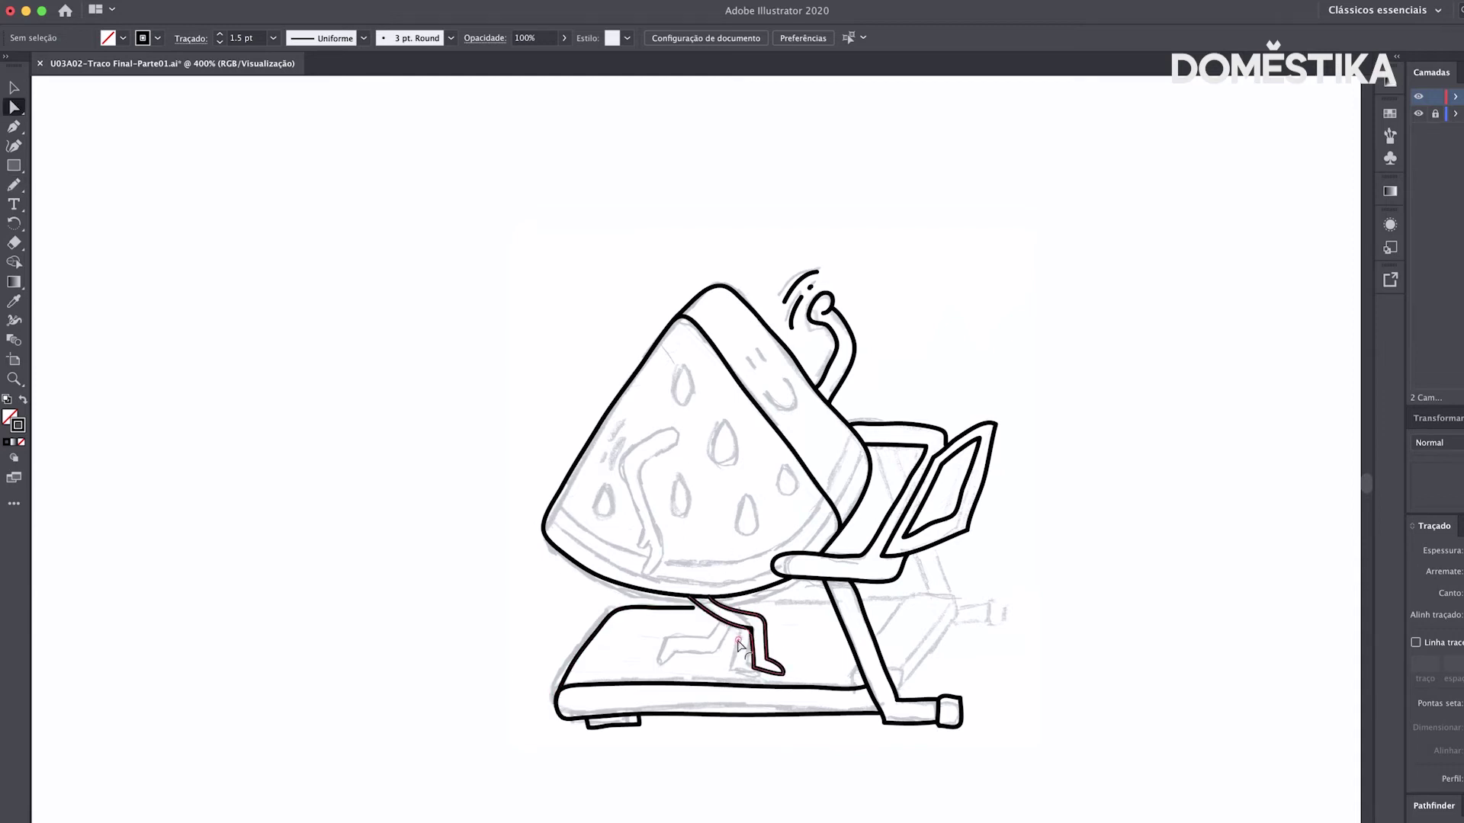
Step: Ink the watermelon's second leg and inner arm, plus the treadmill frame, upright post and handle grip
key(n)
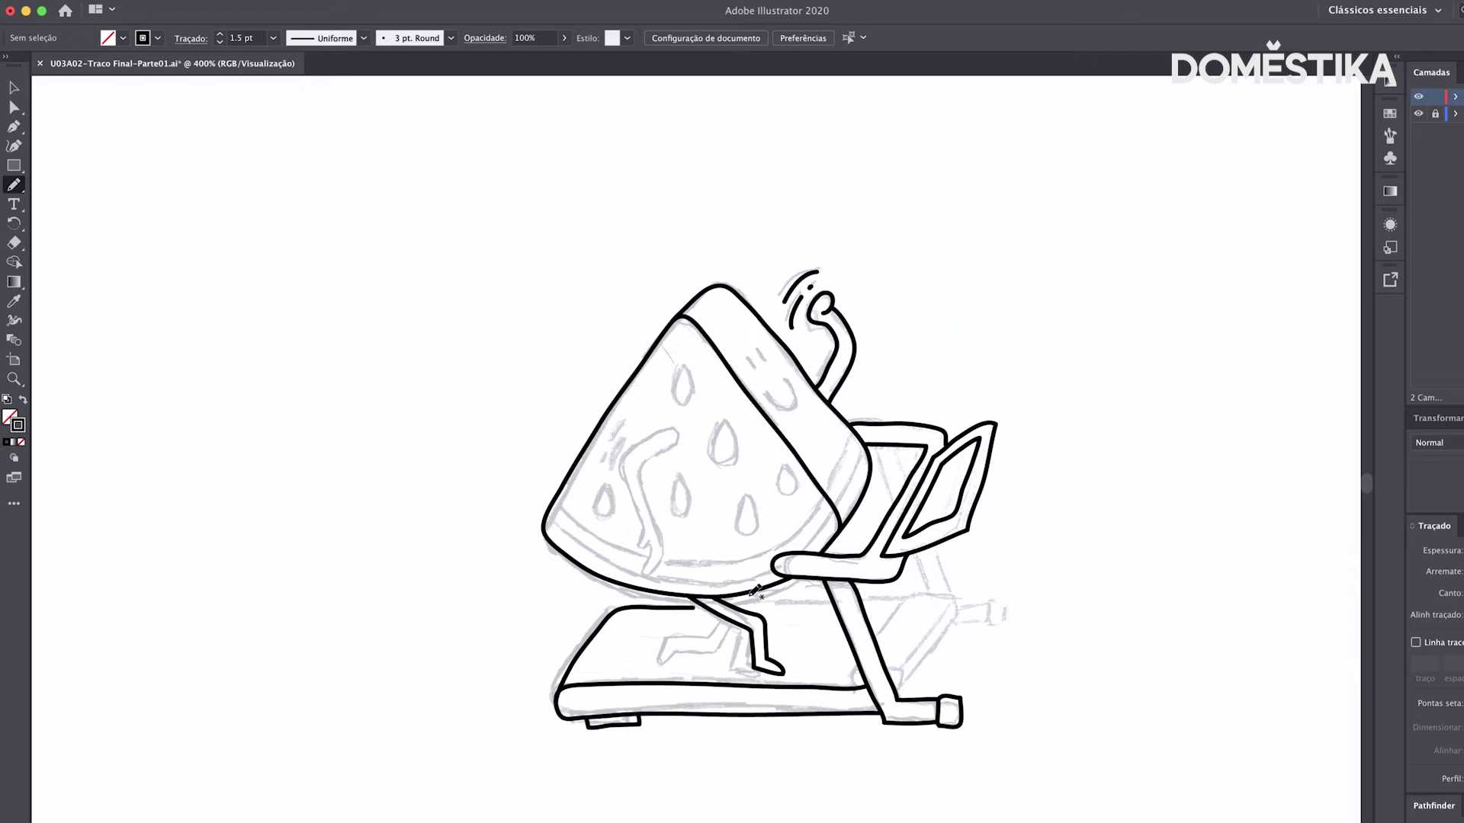
drag(693, 619, 726, 614)
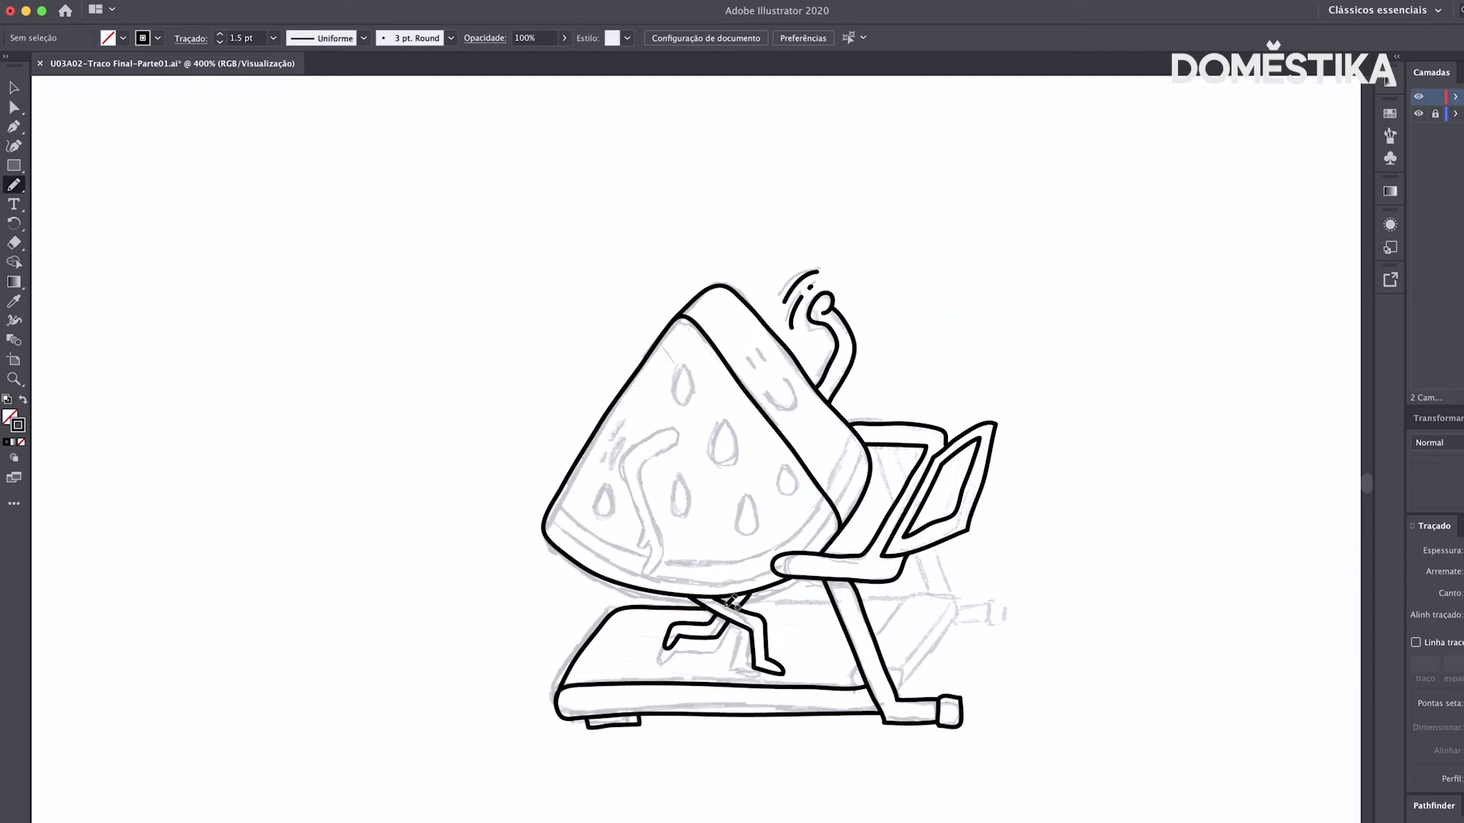
drag(939, 589, 878, 635)
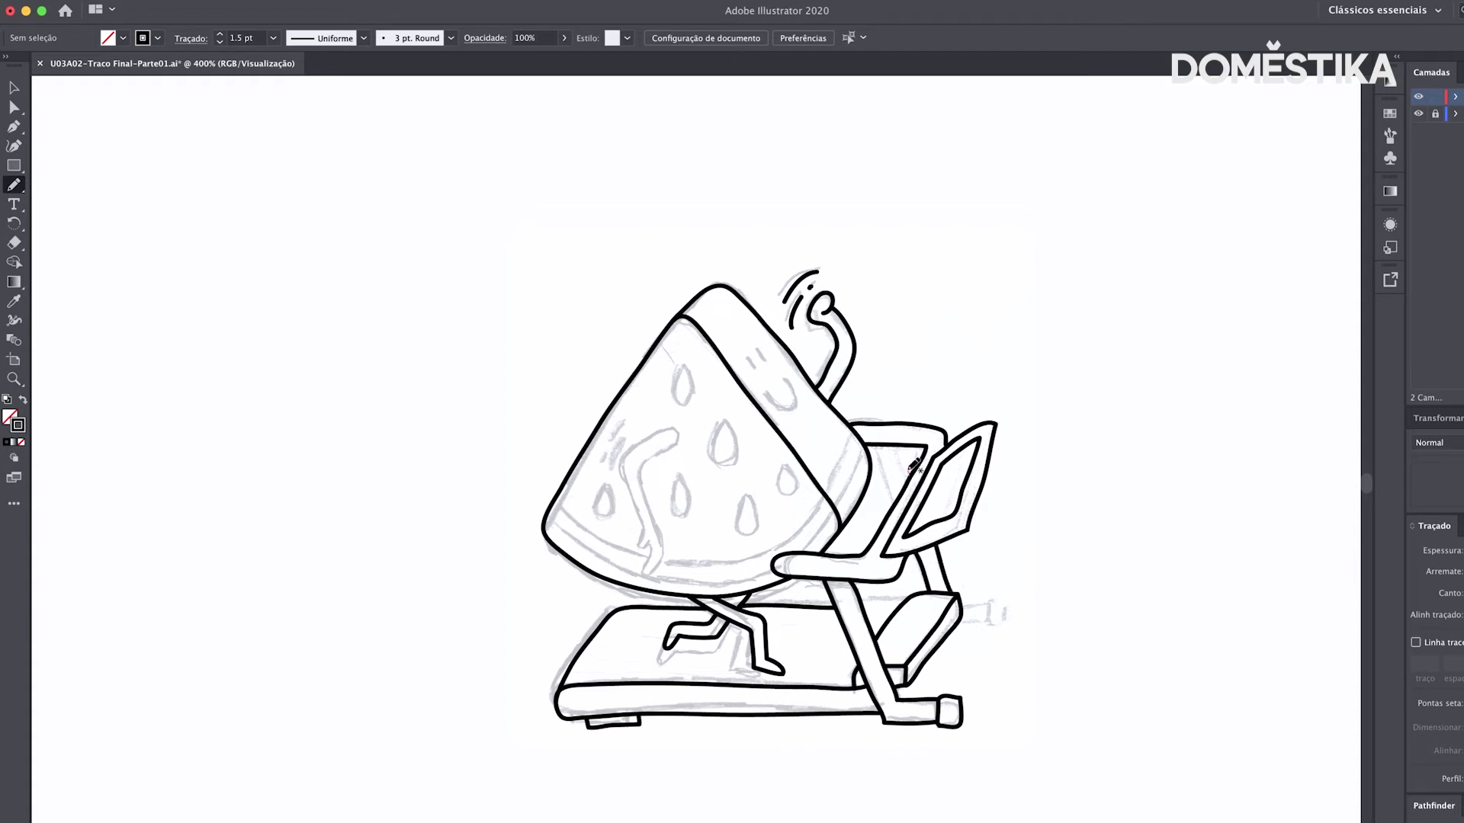
drag(884, 452, 868, 606)
drag(962, 622, 962, 619)
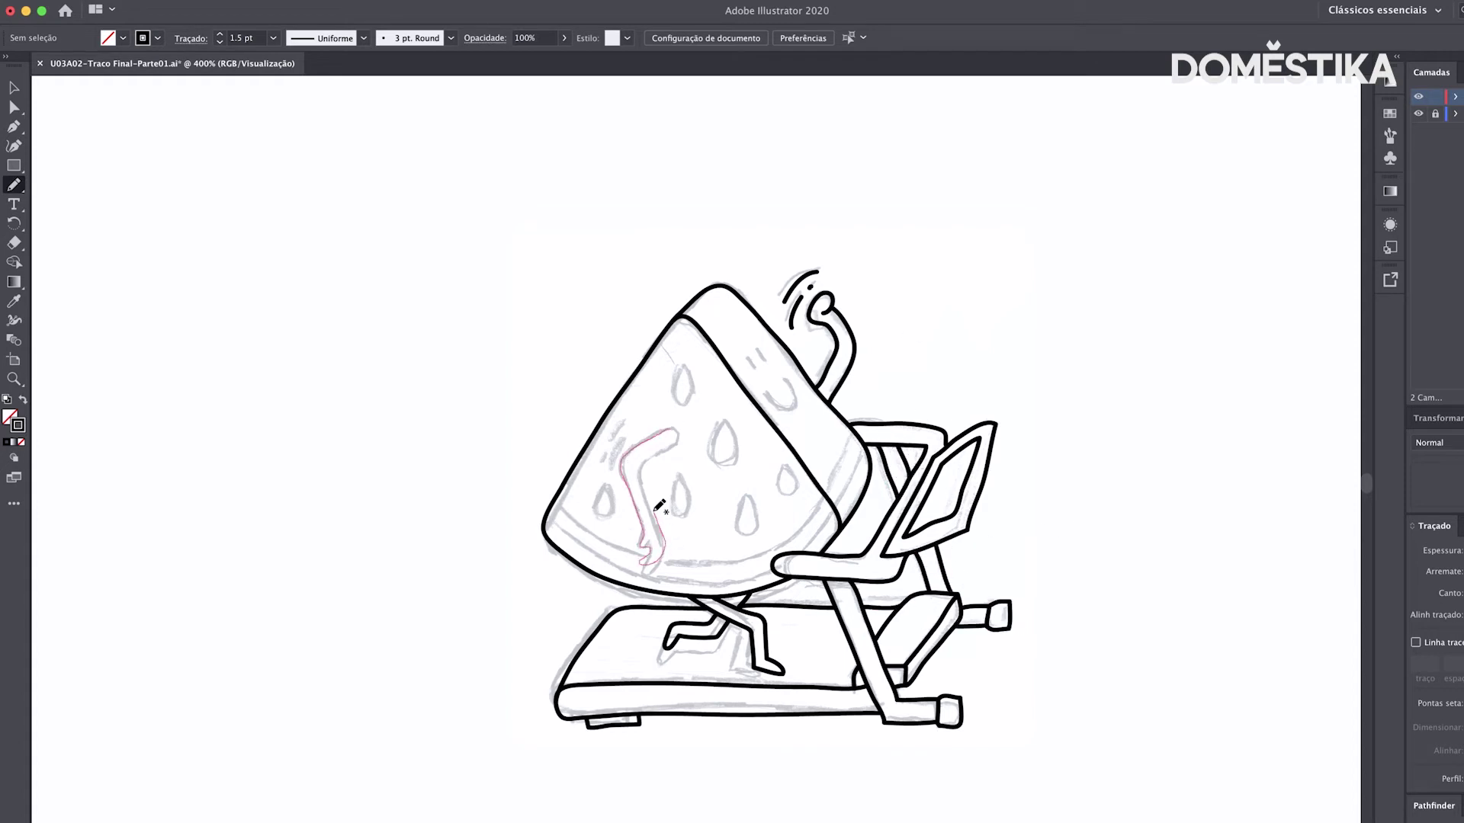
drag(656, 510, 679, 424)
Step: Draw the seed drops across the watermelon slice
drag(695, 498, 679, 477)
drag(725, 418, 723, 421)
drag(682, 363, 680, 366)
drag(606, 485, 603, 488)
mouse_move(746, 536)
mouse_down()
mouse_move(747, 497)
mouse_move(785, 470)
mouse_up()
Step: Trace the bottom and inner rind lines and ink the watermelon's smile and eyes
drag(563, 492, 829, 494)
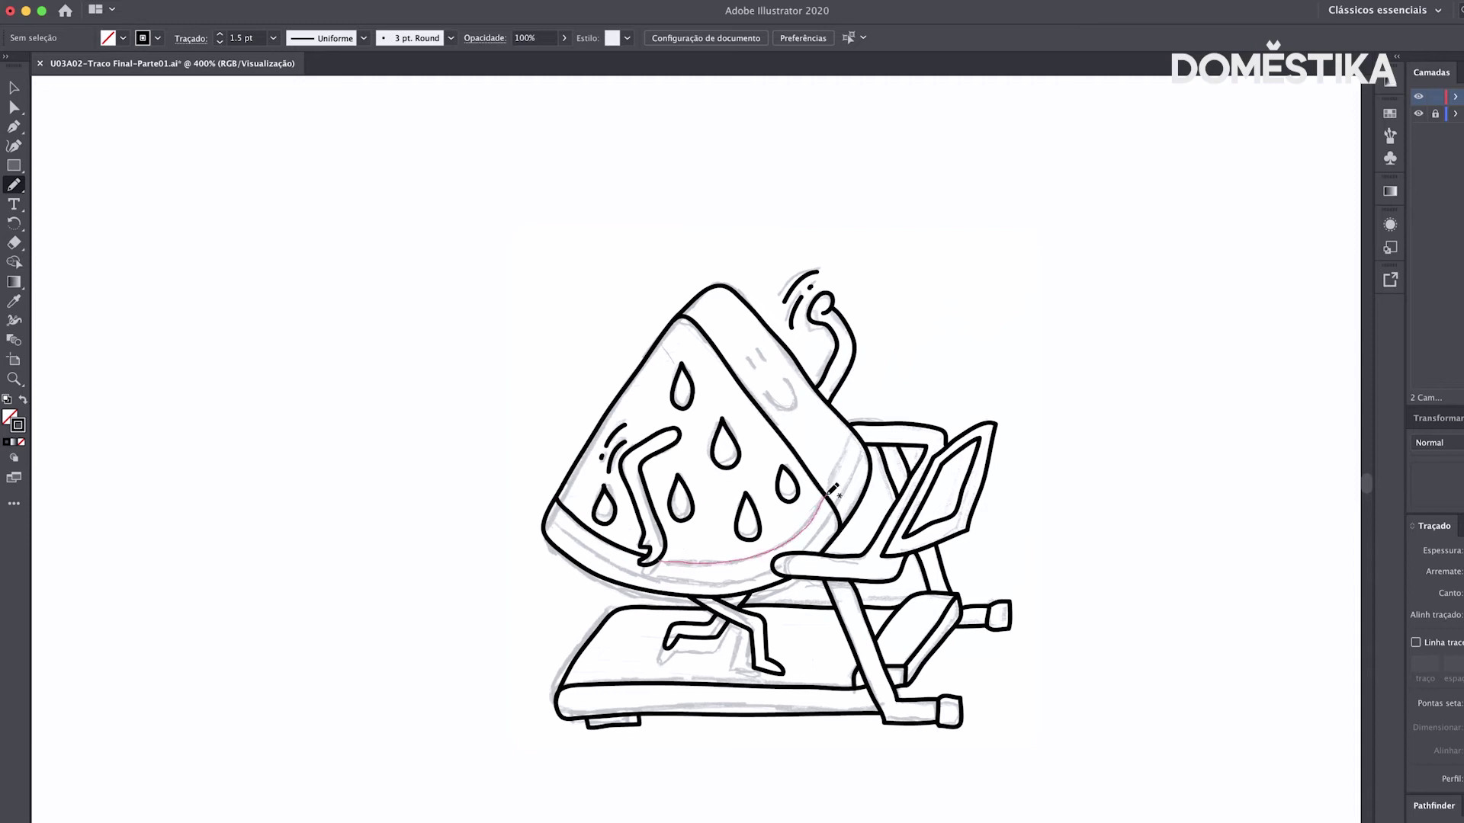
drag(550, 505, 880, 440)
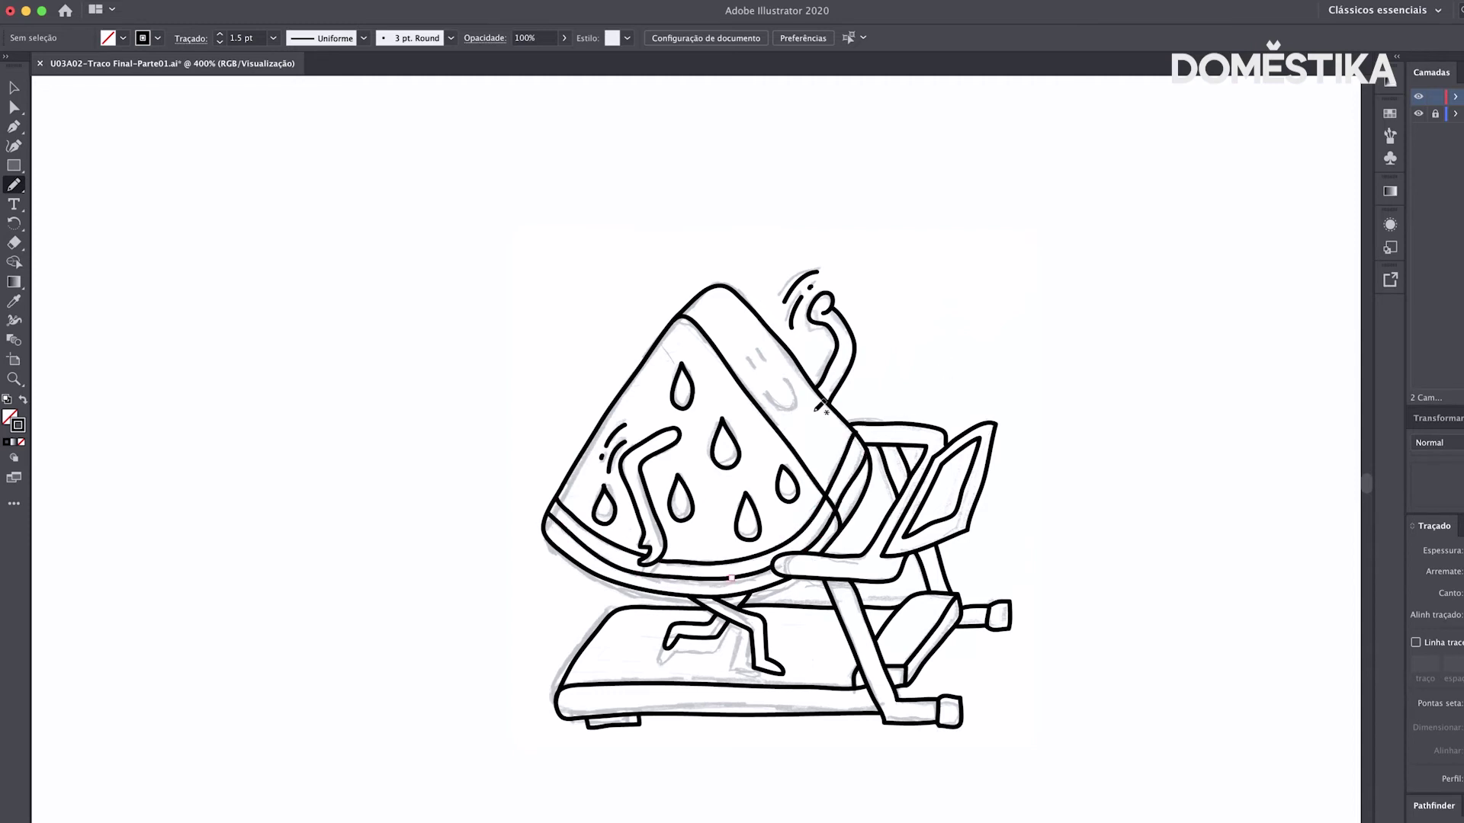
drag(796, 376, 798, 373)
drag(751, 353, 756, 364)
Step: Hide the grey sketch layer, zoom in, and inspect the treadmill edge and handrail paths
click(1418, 113)
key(ctrl+plus)
key(a)
click(493, 763)
click(698, 647)
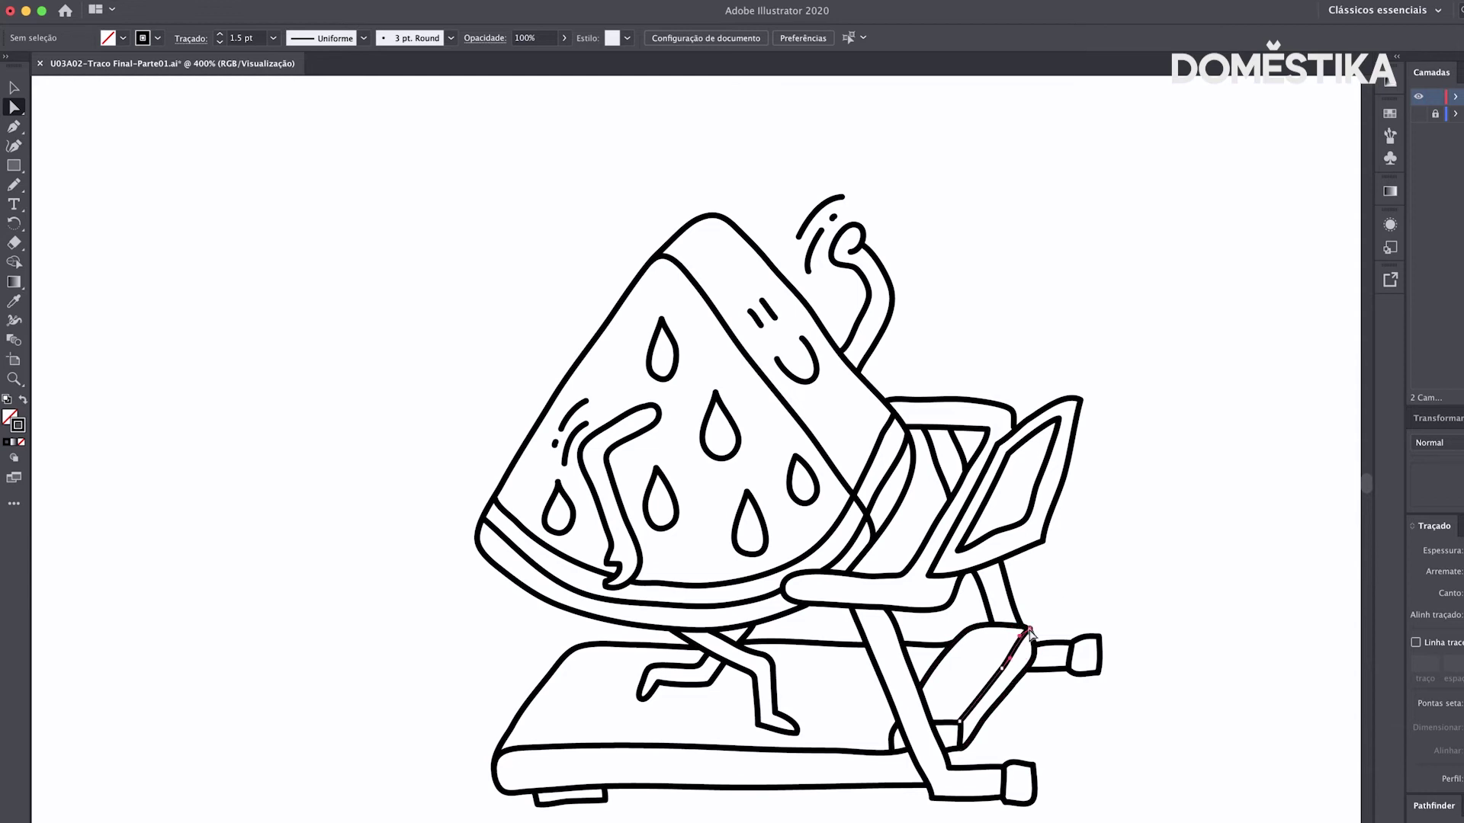
click(1013, 412)
Step: Draw the upper rows of speed dashes on the treadmill belt around the foot
key(ctrl+shift+a)
key(n)
drag(583, 661, 648, 660)
mouse_move(570, 678)
mouse_down()
mouse_move(640, 678)
mouse_move(644, 697)
mouse_move(873, 680)
mouse_up()
drag(782, 665, 847, 664)
drag(740, 699, 892, 699)
Step: Add the lower row of belt dashes, rind tick marks, and the blanket's wavy lower edge
drag(542, 719, 625, 719)
click(642, 720)
drag(663, 720, 713, 719)
drag(724, 719, 755, 720)
drag(816, 720, 892, 721)
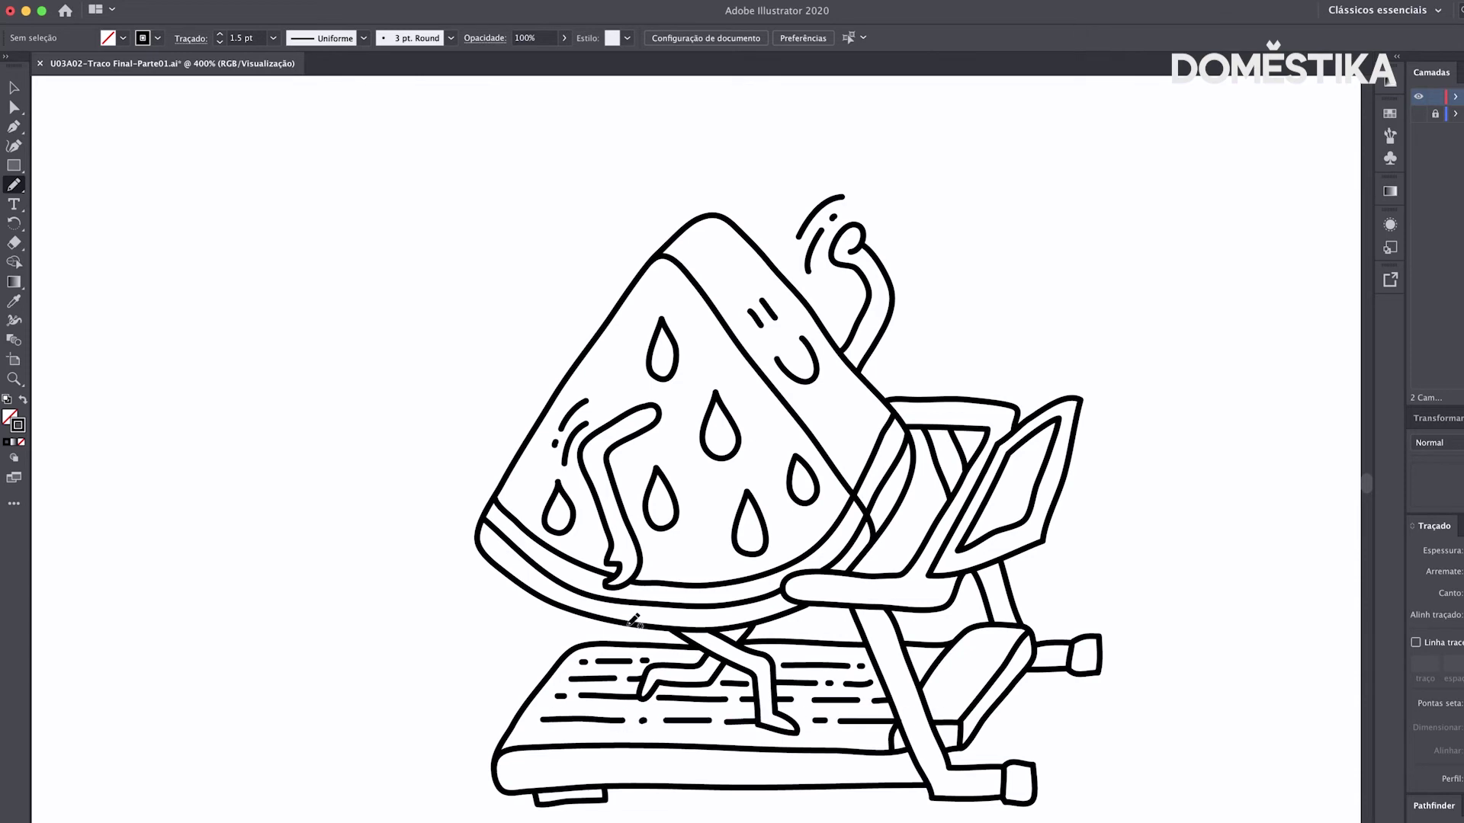
drag(805, 404, 851, 447)
mouse_move(726, 743)
mouse_down()
mouse_move(675, 709)
mouse_move(817, 481)
mouse_move(1084, 446)
mouse_up()
Step: Trace the blanket's upper edge and the pizza's round crust outline
mouse_move(649, 700)
mouse_down()
mouse_move(812, 551)
mouse_move(1011, 404)
mouse_up()
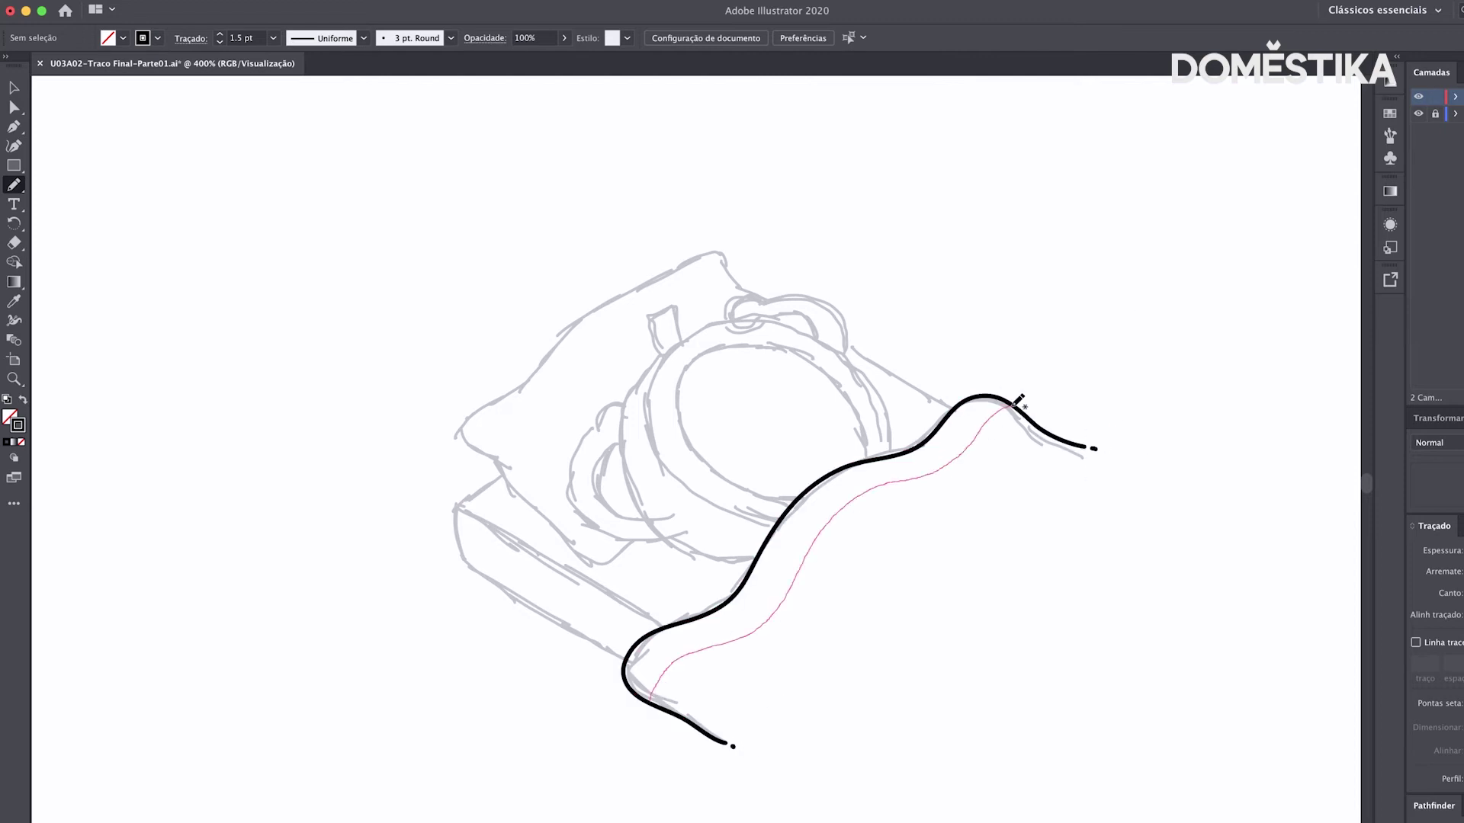
mouse_move(676, 476)
mouse_down()
mouse_move(823, 326)
mouse_move(893, 454)
mouse_up()
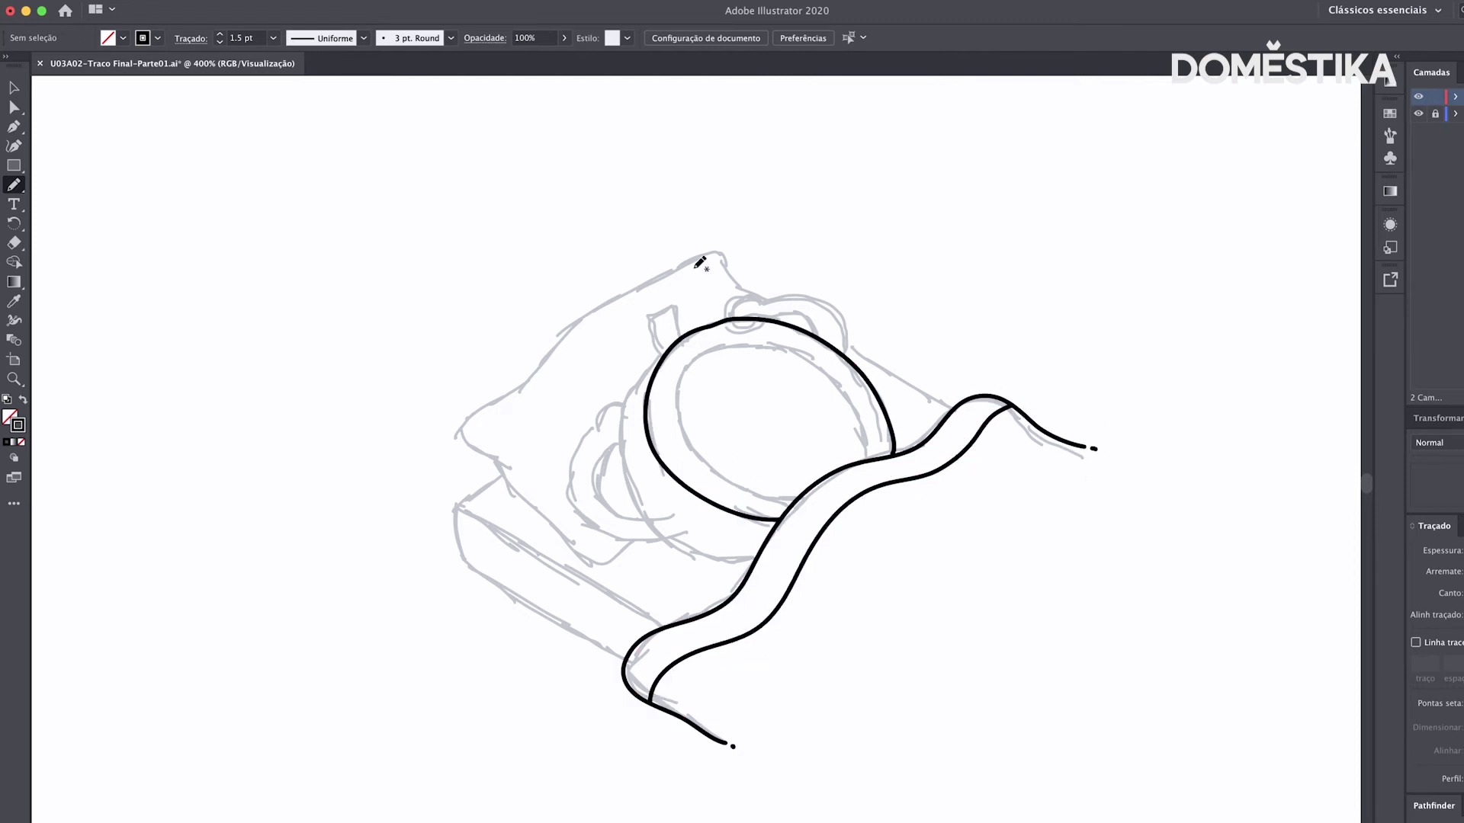
drag(631, 424, 753, 561)
drag(844, 310, 955, 404)
mouse_move(766, 301)
mouse_down()
mouse_move(570, 335)
mouse_move(579, 530)
mouse_move(634, 541)
mouse_up()
Step: Add the pizza's inner crust curves, the top notch, and the bed's long and lower edges
drag(640, 398, 628, 403)
drag(617, 443, 670, 510)
drag(853, 402, 869, 458)
drag(771, 494, 789, 501)
drag(661, 344, 677, 337)
mouse_move(503, 471)
mouse_down()
mouse_move(506, 588)
mouse_move(629, 660)
mouse_up()
drag(466, 507, 664, 626)
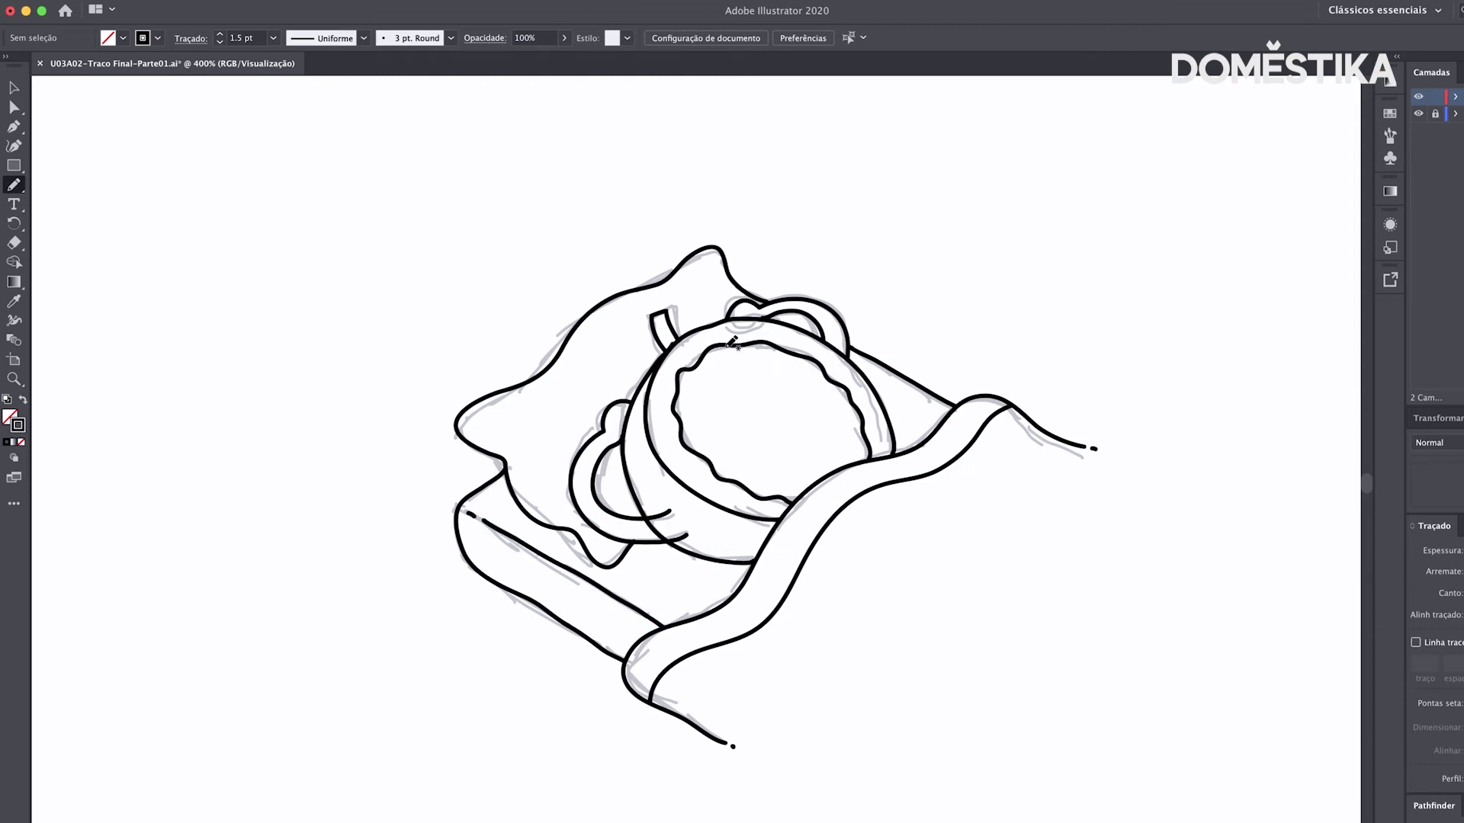
Step: Check the crust's left side and bottom curve paths with Direct Selection
key(a)
click(666, 543)
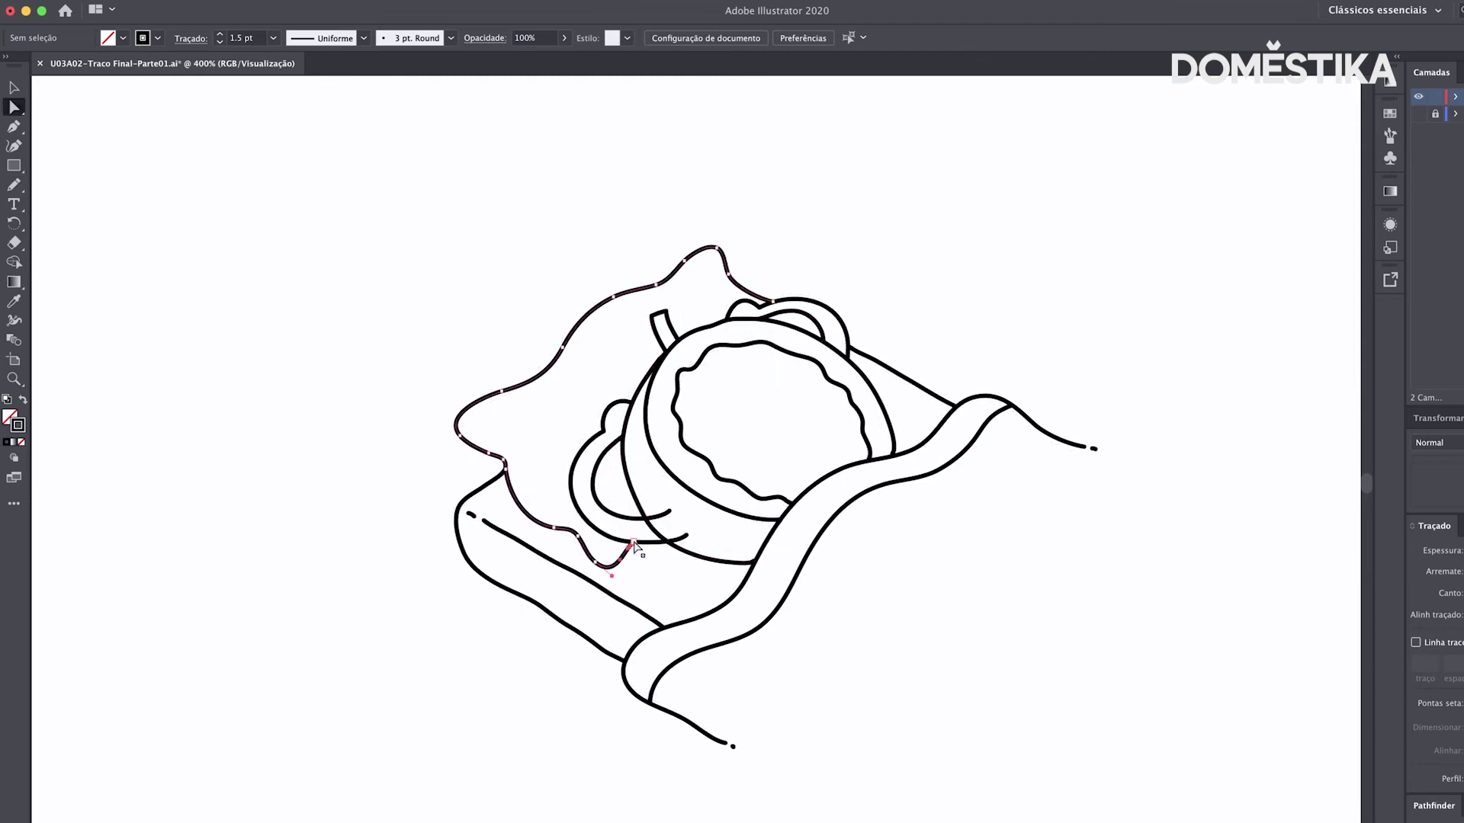
key(n)
key(a)
click(668, 545)
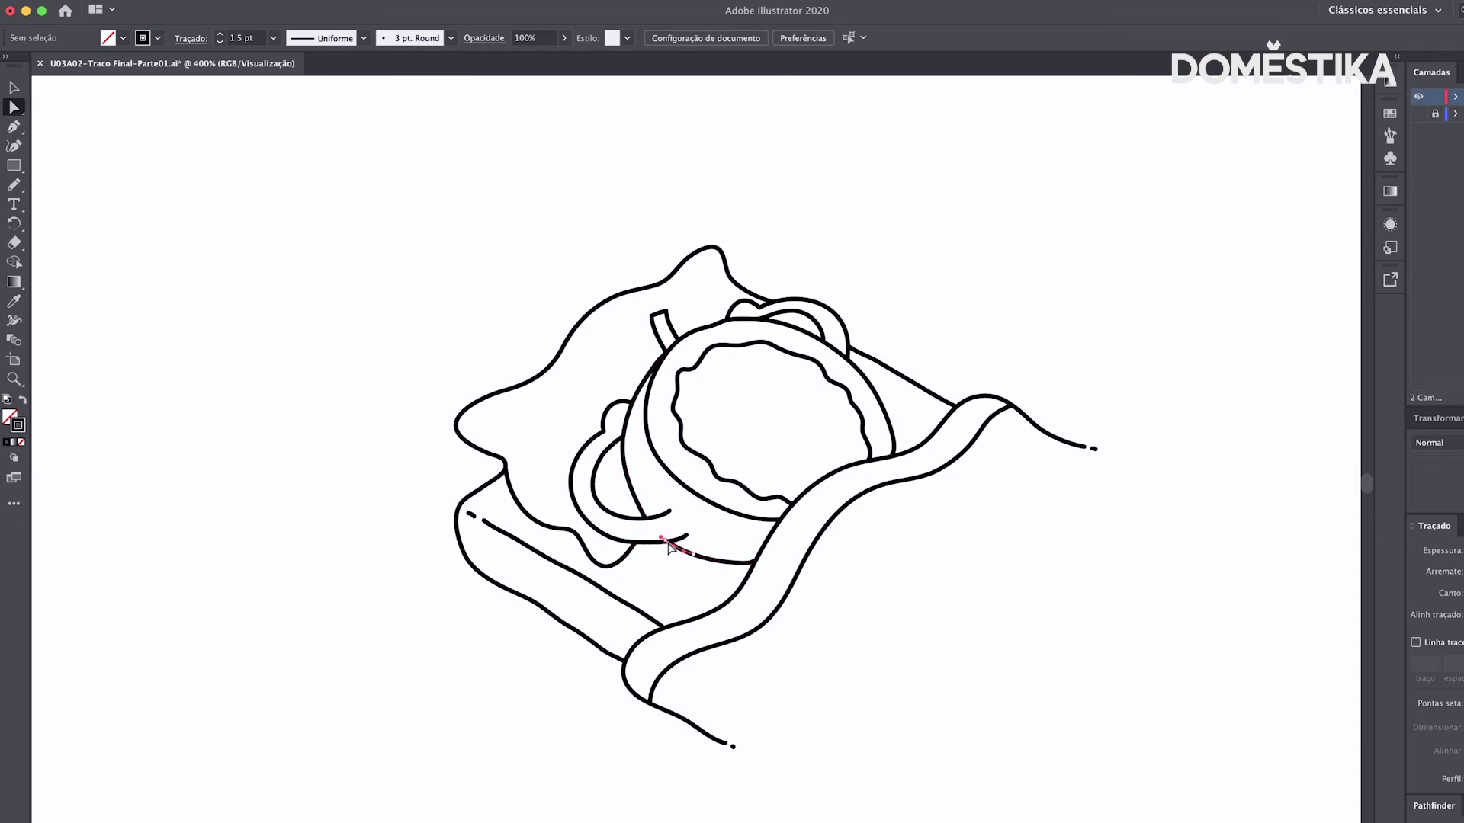
Step: Zoom in and scatter the first small oval toppings across the pizza
key(n)
scroll(870, 346, up, 3)
drag(695, 606, 697, 610)
drag(678, 526, 681, 530)
drag(655, 416, 666, 456)
drag(484, 400, 486, 402)
drag(557, 499, 559, 501)
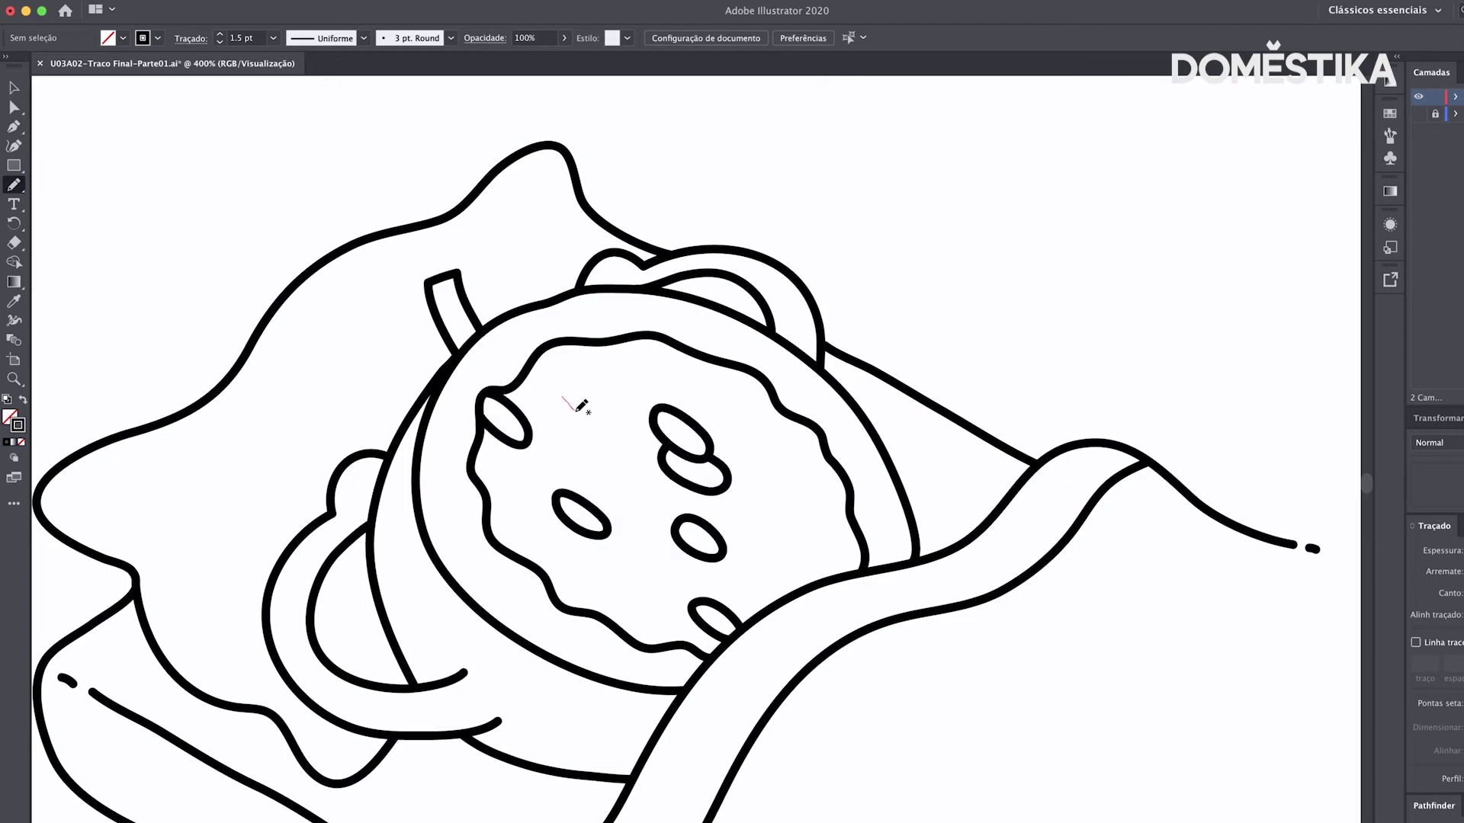
drag(581, 405, 565, 397)
drag(625, 341, 628, 345)
drag(756, 438, 758, 440)
drag(760, 518, 762, 521)
drag(606, 566, 608, 568)
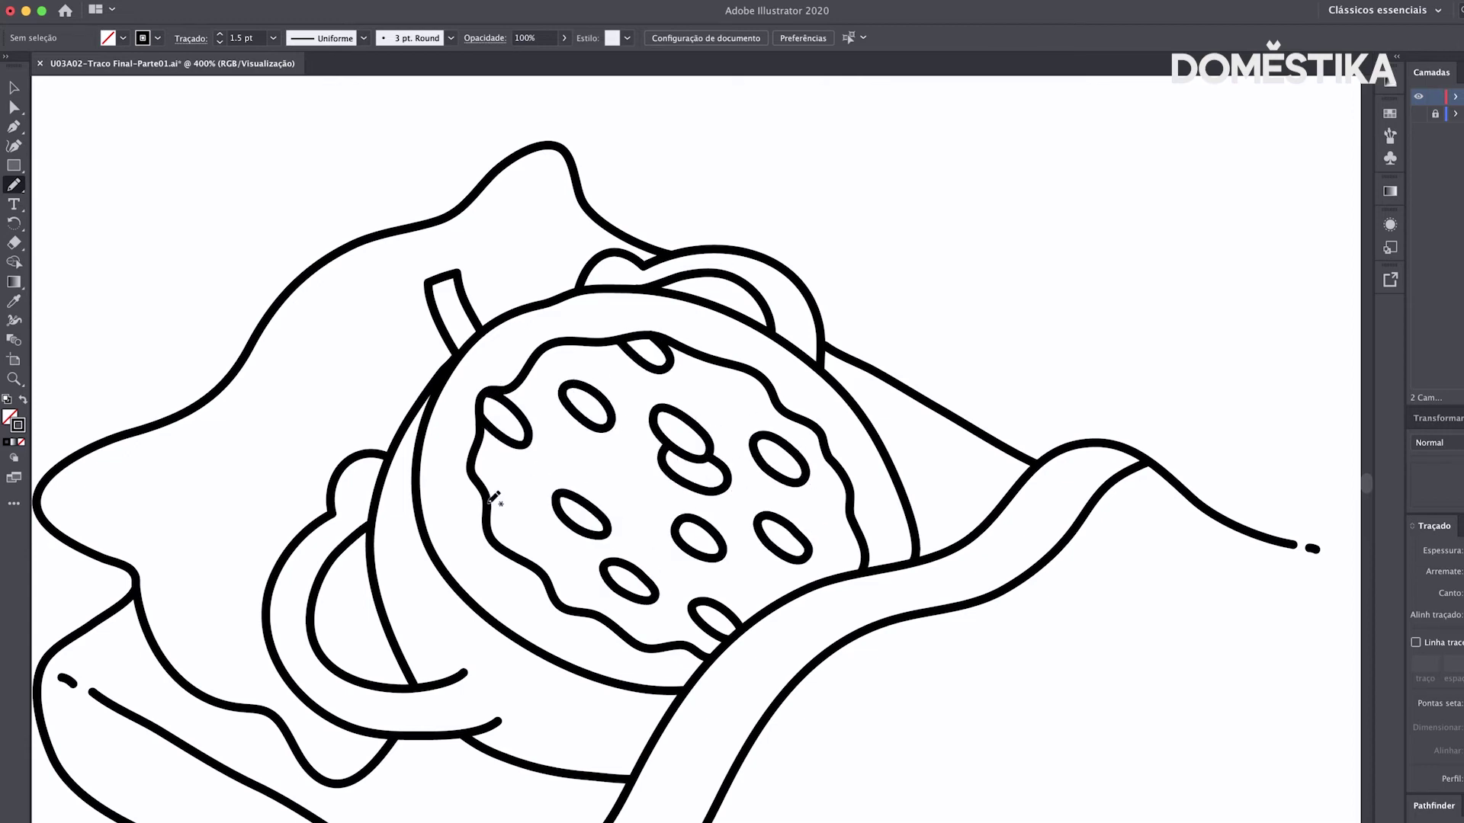
drag(493, 497, 496, 499)
drag(602, 457, 604, 459)
drag(686, 606, 689, 608)
drag(766, 599, 762, 584)
drag(762, 408, 765, 410)
Step: Fill the remaining gaps on the pizza with more small oval toppings
drag(690, 373, 692, 376)
drag(652, 518, 632, 479)
drag(610, 396, 612, 398)
drag(838, 533, 841, 536)
drag(830, 495, 825, 485)
drag(716, 551, 760, 529)
drag(811, 581, 814, 568)
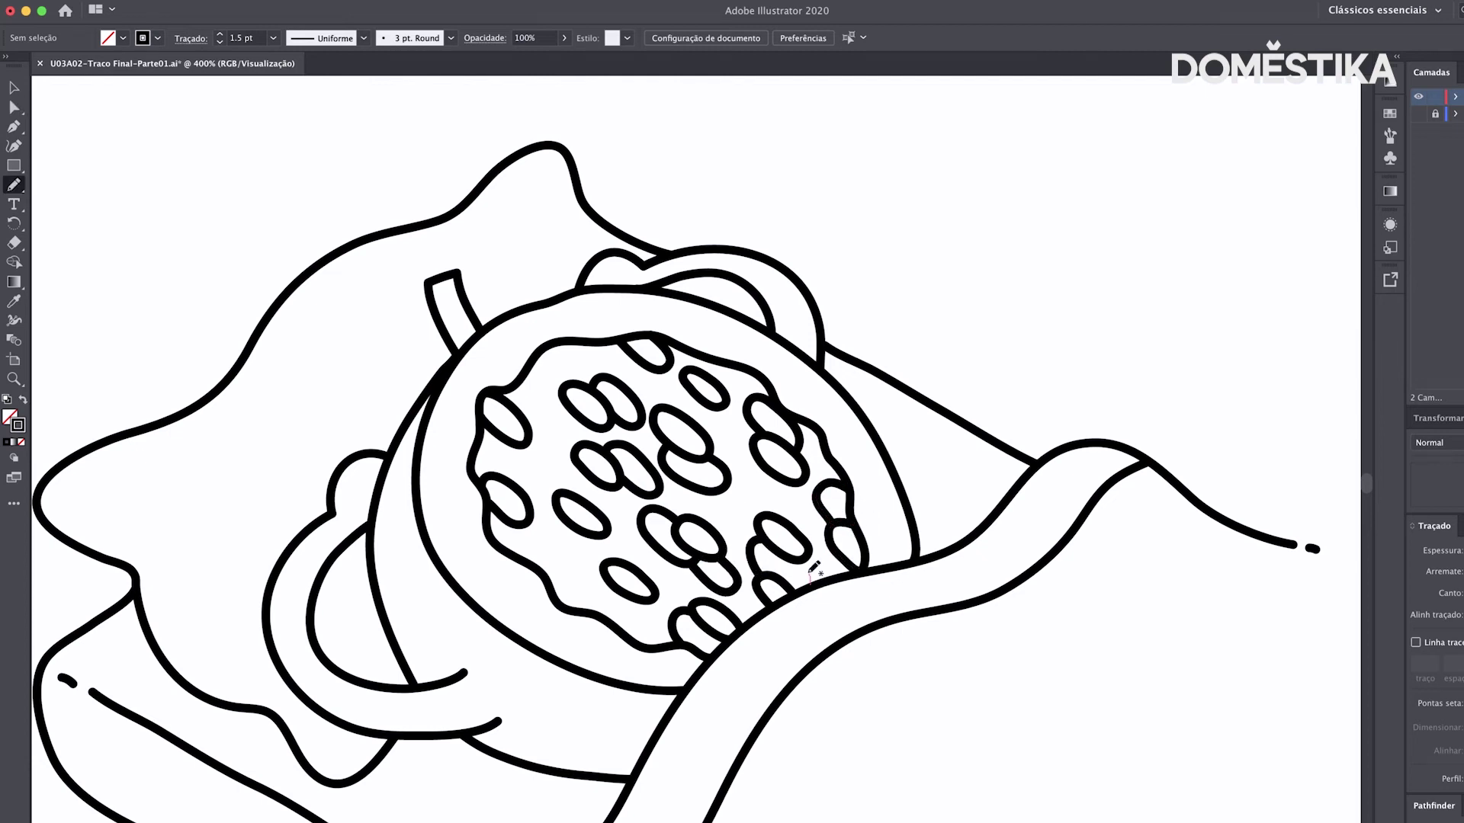
drag(718, 492, 788, 477)
drag(533, 543, 591, 557)
drag(563, 488, 565, 490)
drag(631, 626, 634, 625)
drag(671, 565, 673, 567)
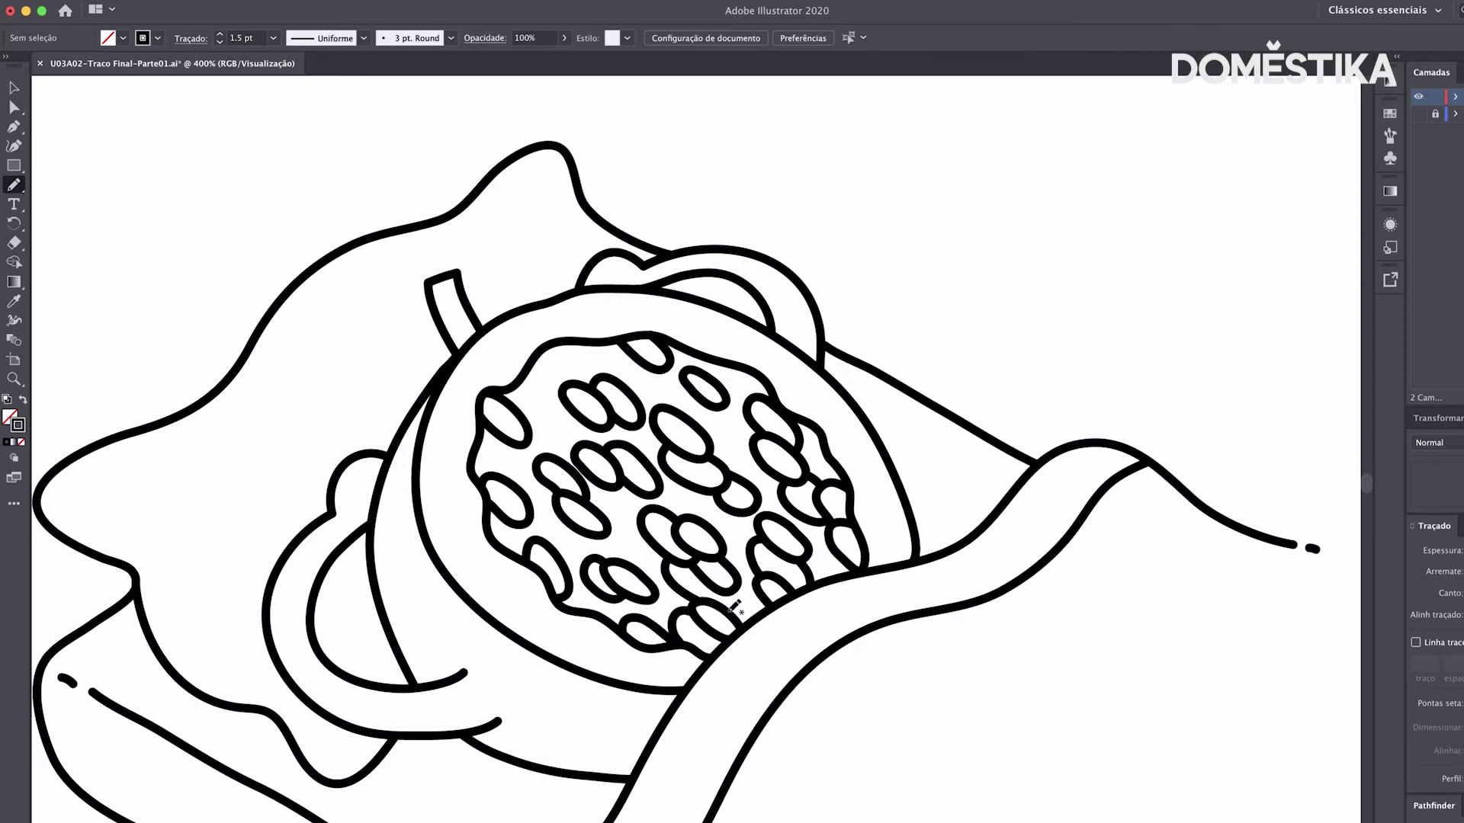
drag(577, 366, 540, 355)
drag(546, 419, 548, 421)
drag(702, 415, 704, 417)
drag(630, 506, 628, 509)
mouse_move(610, 534)
mouse_down()
mouse_move(638, 543)
mouse_move(614, 534)
mouse_up()
Step: Draw wavy texture marks along the pizza crust's rim
scroll(648, 458, down, 1)
drag(424, 456, 480, 575)
drag(495, 594, 537, 631)
drag(555, 644, 661, 680)
drag(425, 541, 446, 583)
mouse_move(449, 595)
mouse_down()
mouse_move(476, 641)
mouse_move(599, 721)
mouse_up()
drag(625, 716, 663, 728)
Step: Hatch the pillow's left tip with short strokes, a curve and a dot
scroll(838, 326, down, 1)
scroll(837, 327, down, 1)
drag(389, 390, 433, 387)
mouse_move(412, 392)
mouse_down()
mouse_move(496, 446)
mouse_move(427, 379)
mouse_up()
drag(431, 388, 466, 372)
drag(450, 400, 516, 364)
drag(484, 438, 510, 407)
key(a)
key(n)
drag(395, 429, 479, 526)
Step: Add dashes, dots and lines along the bed's side edge
mouse_move(599, 677)
mouse_down()
mouse_move(454, 598)
mouse_move(480, 621)
mouse_up()
drag(450, 616, 411, 587)
drag(565, 709, 430, 609)
drag(484, 653, 372, 587)
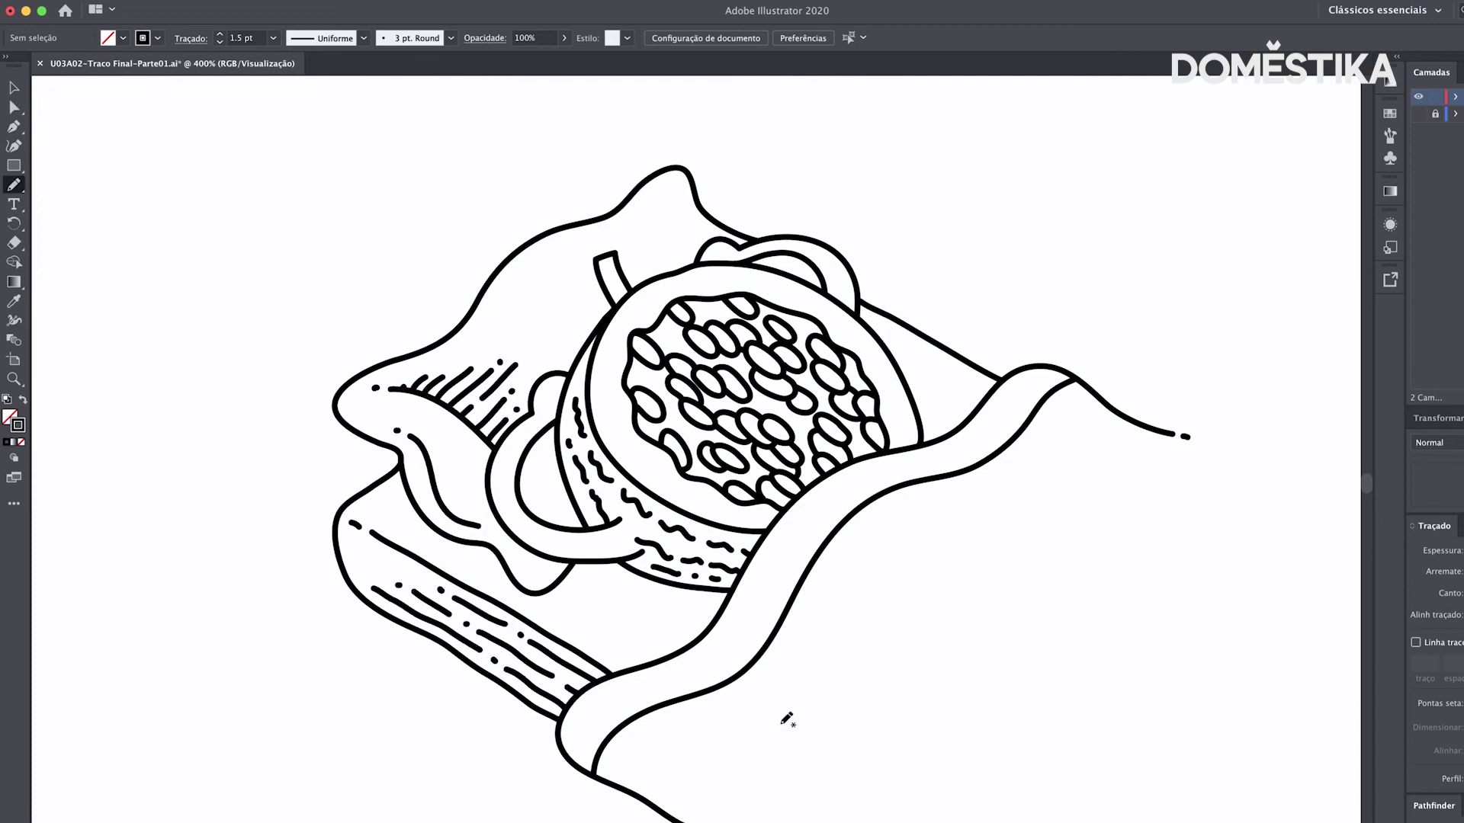
Step: Draw flowing parallel fold lines with small dots across the blanket
click(751, 727)
mouse_move(814, 634)
mouse_down()
mouse_move(766, 688)
mouse_move(872, 569)
mouse_up()
click(813, 712)
mouse_move(827, 702)
mouse_down()
mouse_move(919, 559)
mouse_move(1055, 473)
mouse_move(1063, 418)
mouse_up()
drag(877, 654, 1073, 490)
mouse_move(923, 619)
mouse_down()
mouse_move(1071, 519)
mouse_move(1010, 581)
mouse_up()
drag(1024, 573, 1065, 545)
drag(991, 607, 1060, 573)
click(1016, 609)
Step: Hatch the shadow beneath the pizza with four diagonal strokes
drag(690, 626, 735, 587)
mouse_move(664, 625)
mouse_down()
mouse_move(713, 588)
mouse_move(697, 588)
mouse_up()
drag(610, 621, 656, 591)
mouse_move(596, 606)
mouse_down()
mouse_move(655, 568)
mouse_move(629, 561)
mouse_up()
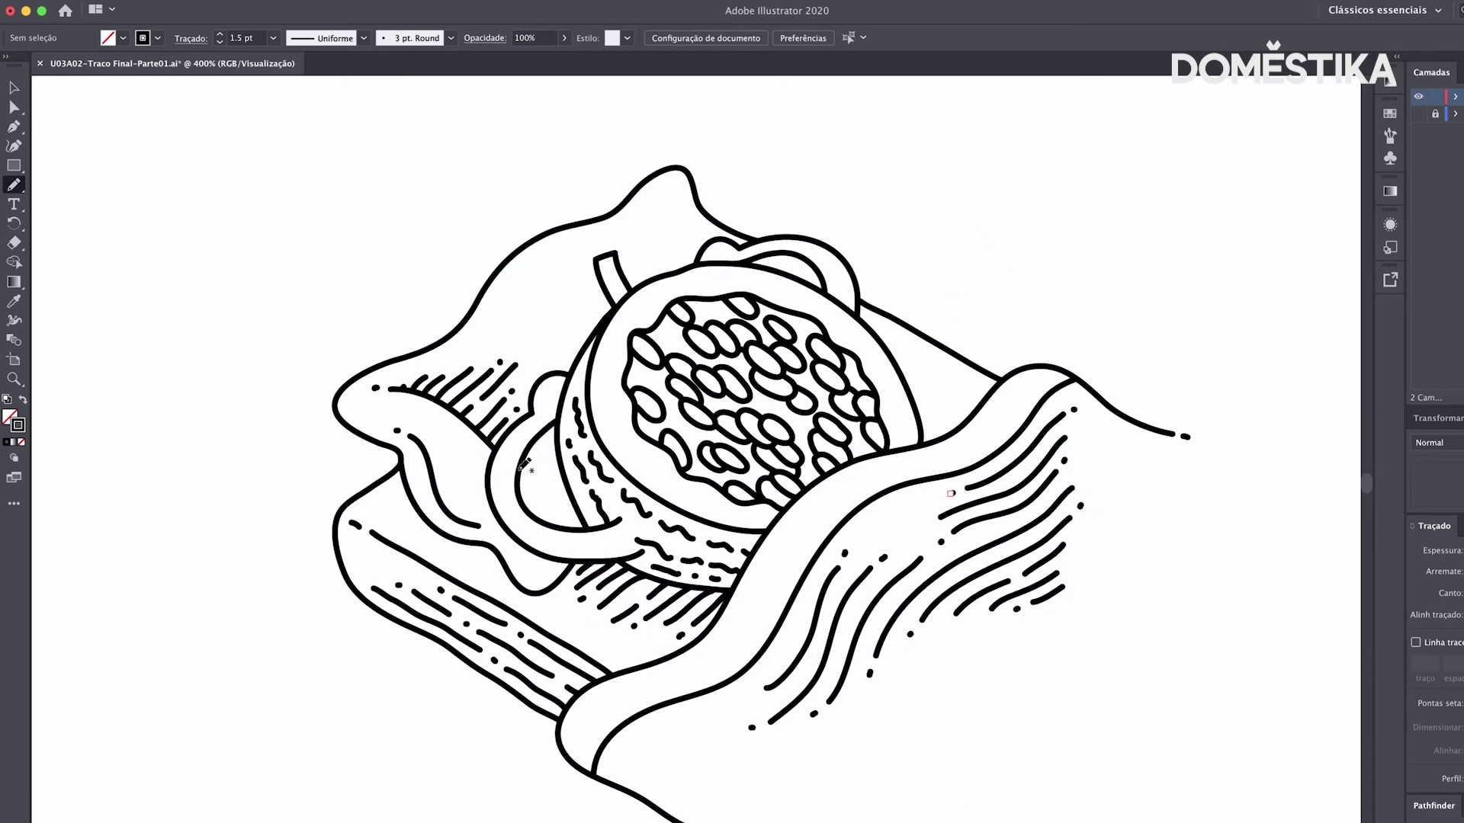